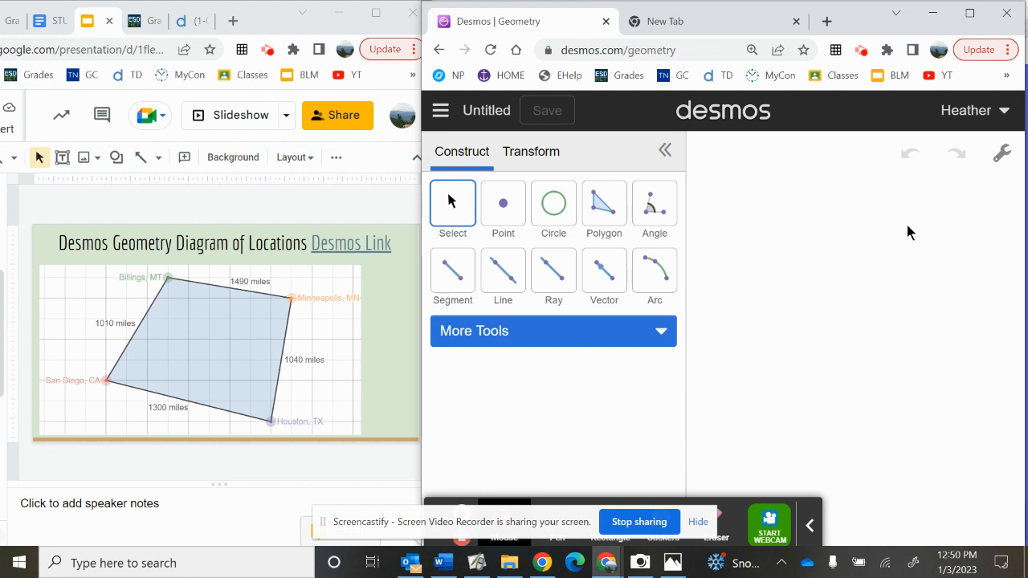
Step: Show the background grid on the Desmos Geometry canvas
click(1003, 155)
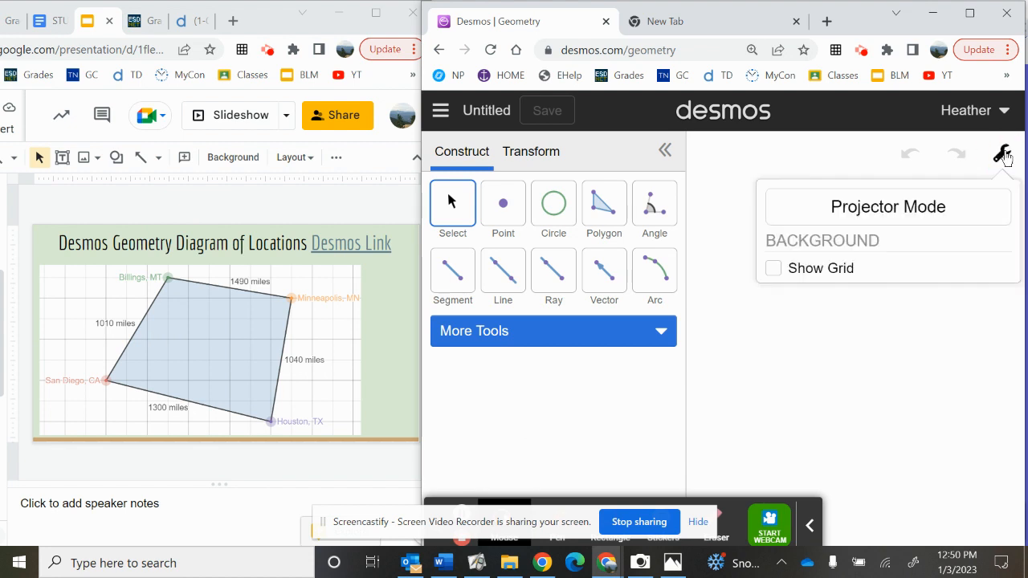
click(814, 271)
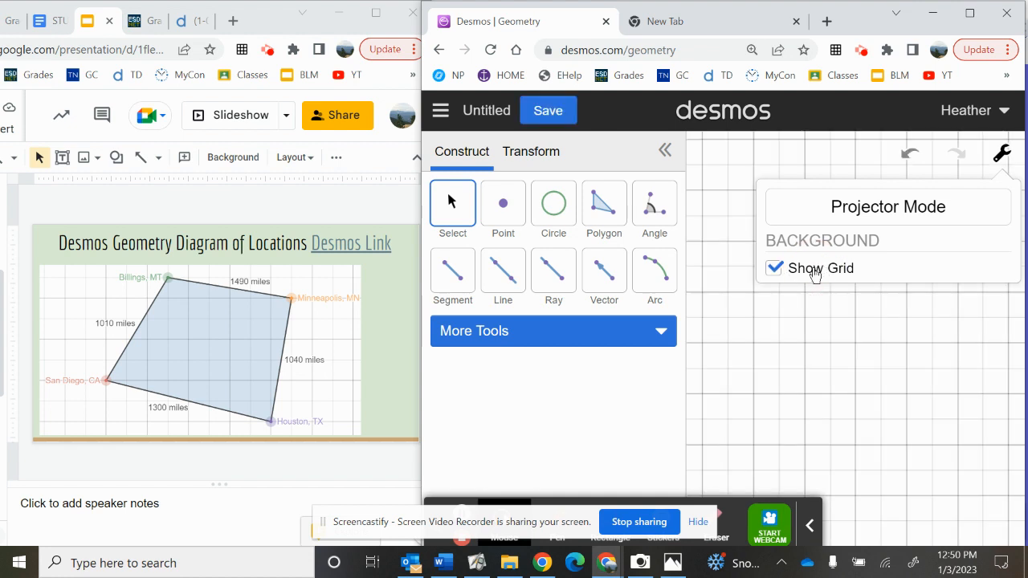
click(509, 209)
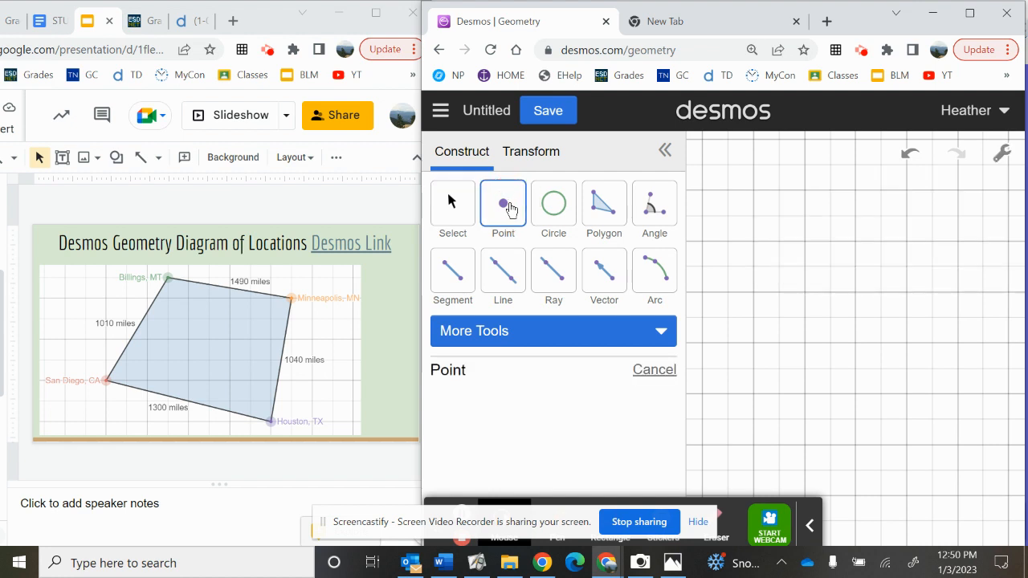
click(667, 152)
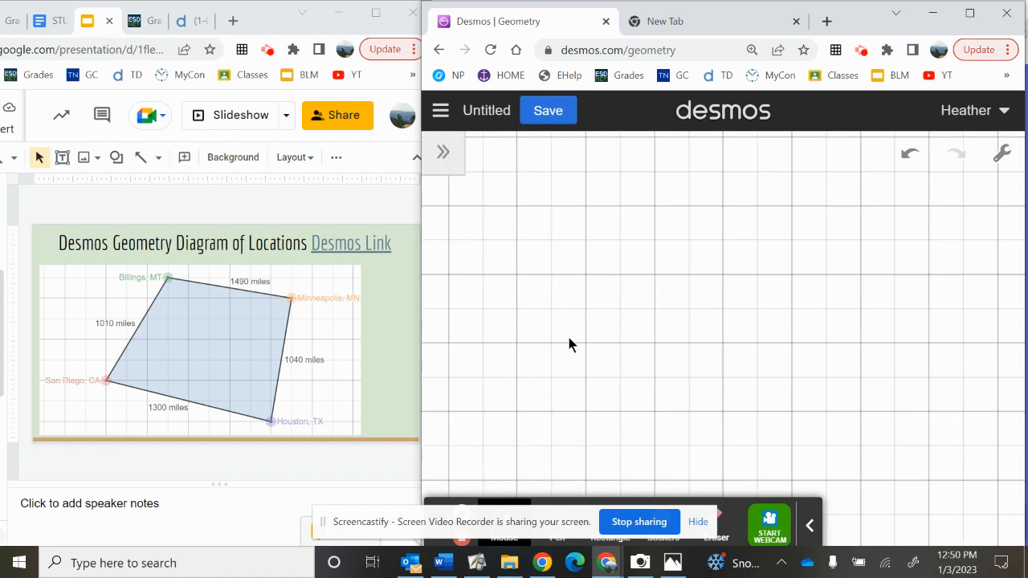
click(442, 152)
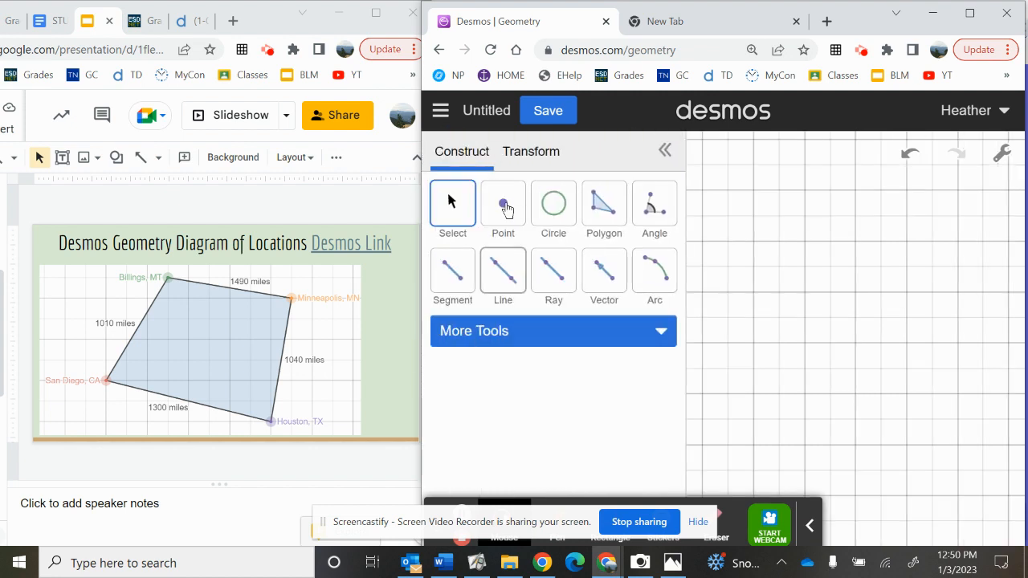
click(503, 206)
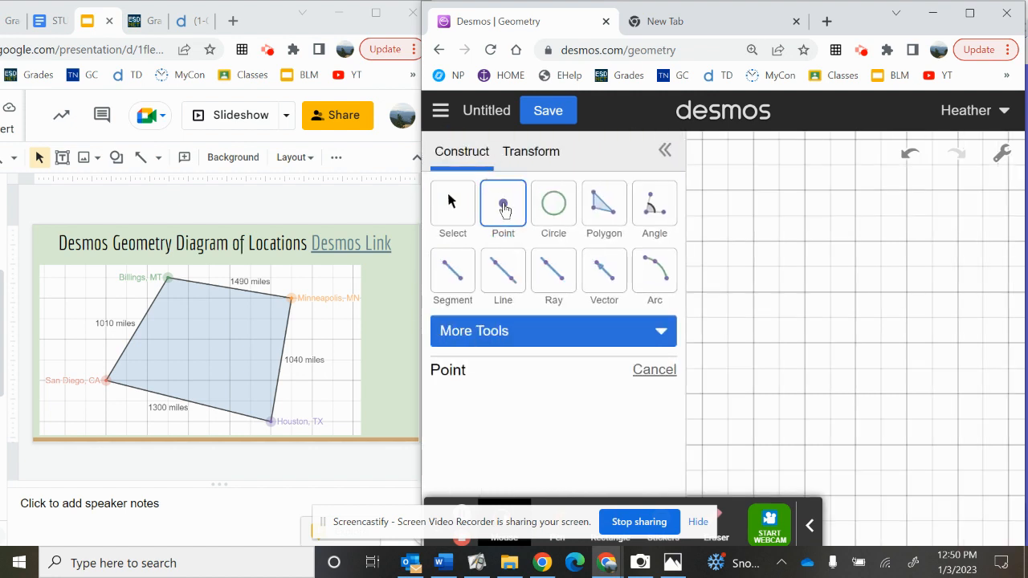
click(669, 154)
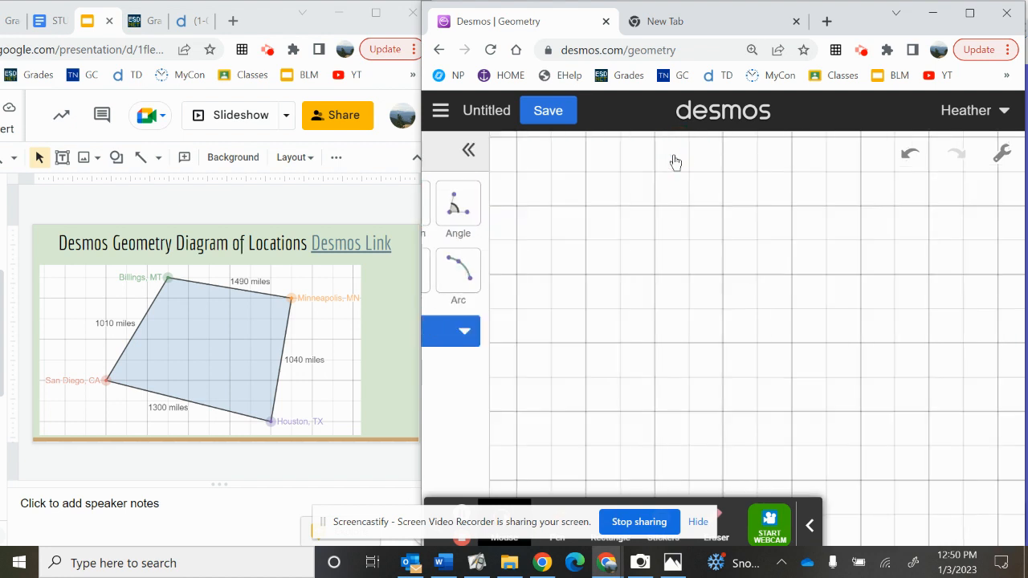
click(443, 154)
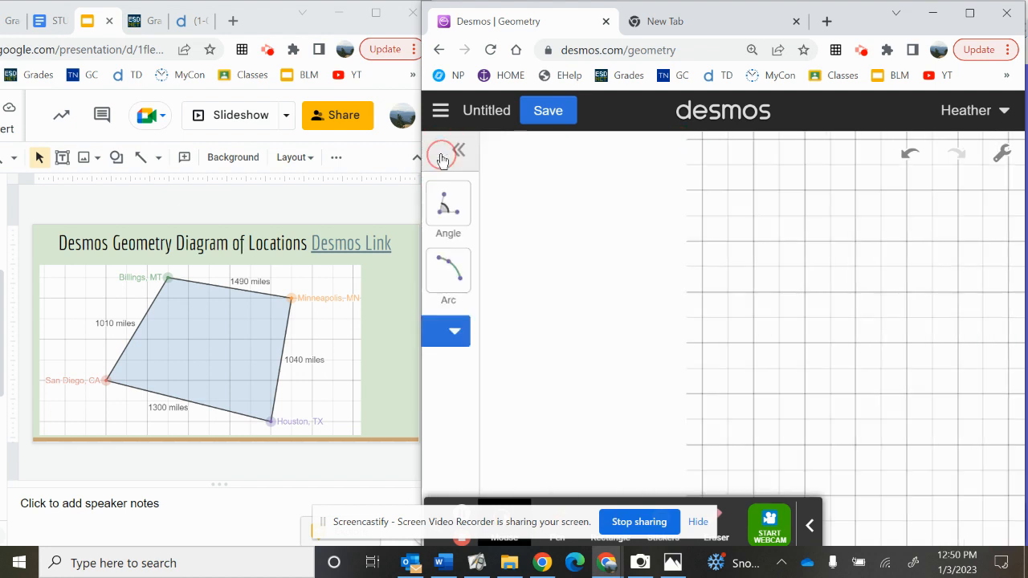
Step: Using the map and diagram slides in Google Slides as reference, place four points on the Desmos grid for San Diego, Houston, Minneapolis and Billings
click(510, 206)
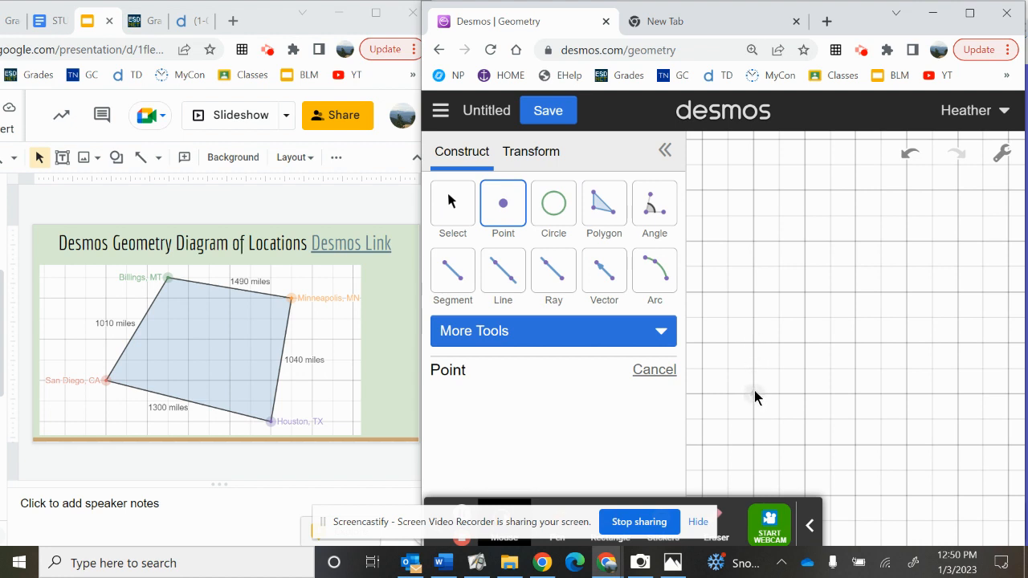
right_click(11, 239)
click(48, 197)
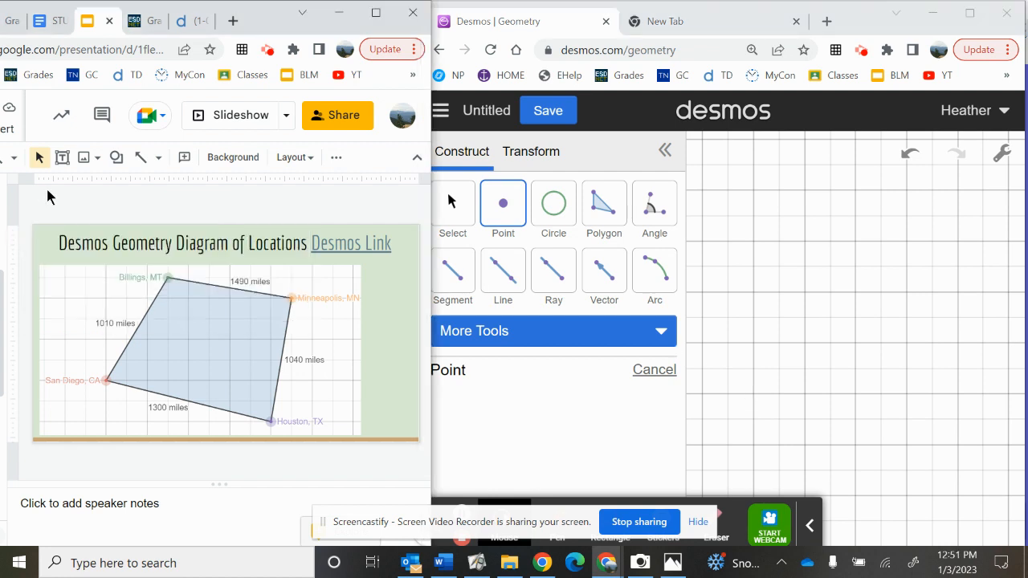
scroll(46, 197, down, 2)
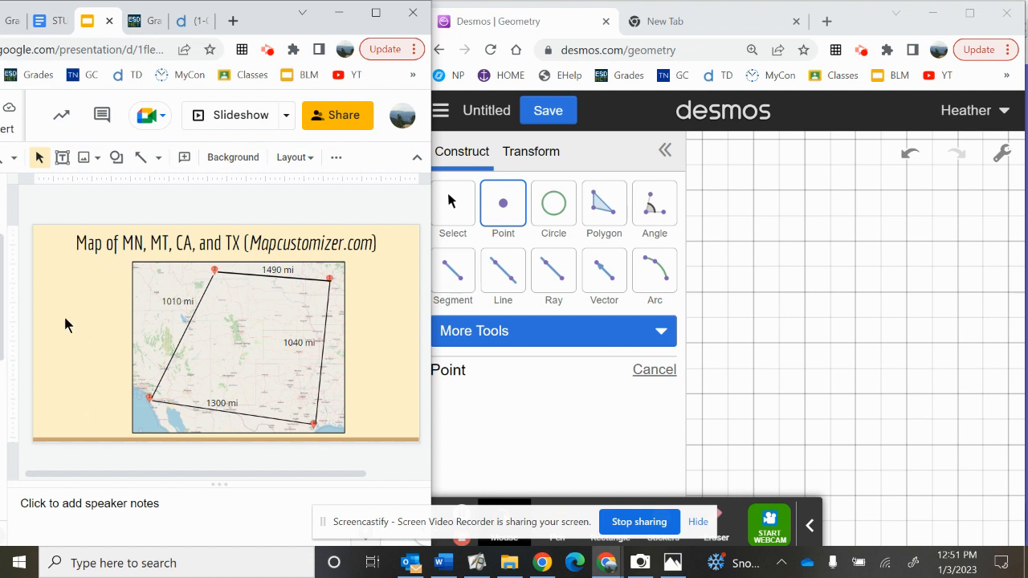
key(Down)
key(Down)
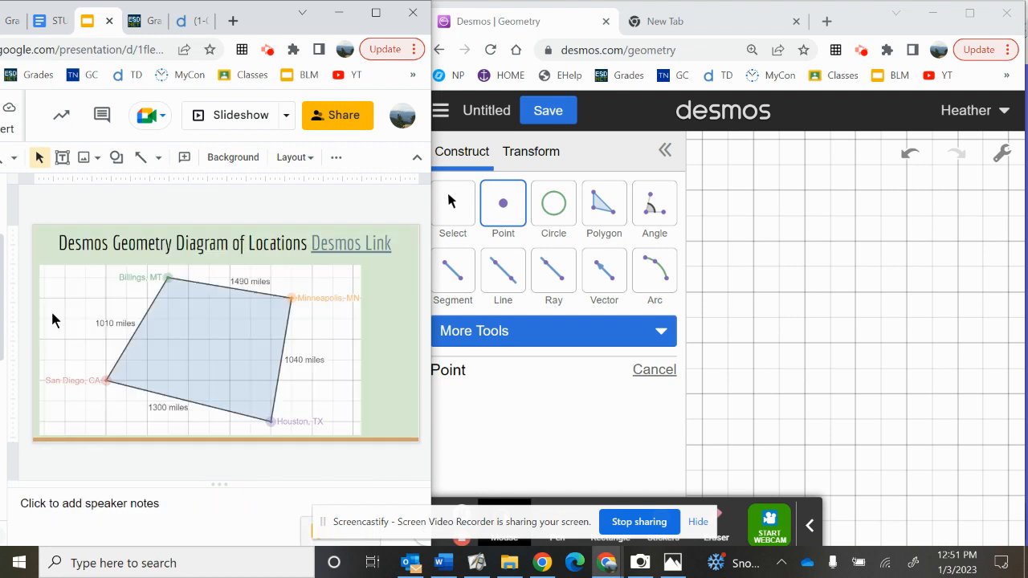
click(756, 400)
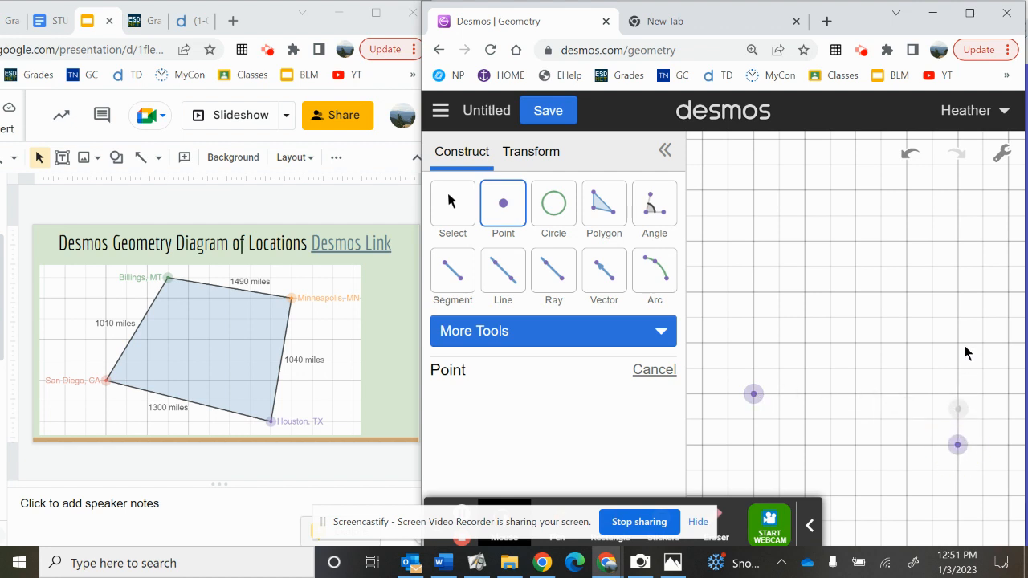
click(983, 240)
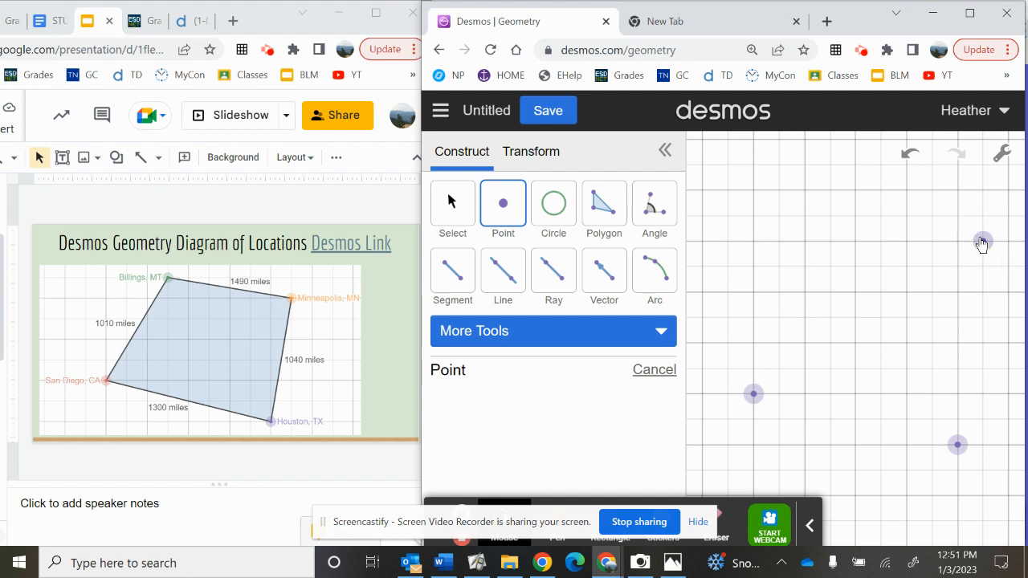
click(805, 217)
Step: Label the upper-left point "Billings, MT" and colour it red
click(451, 217)
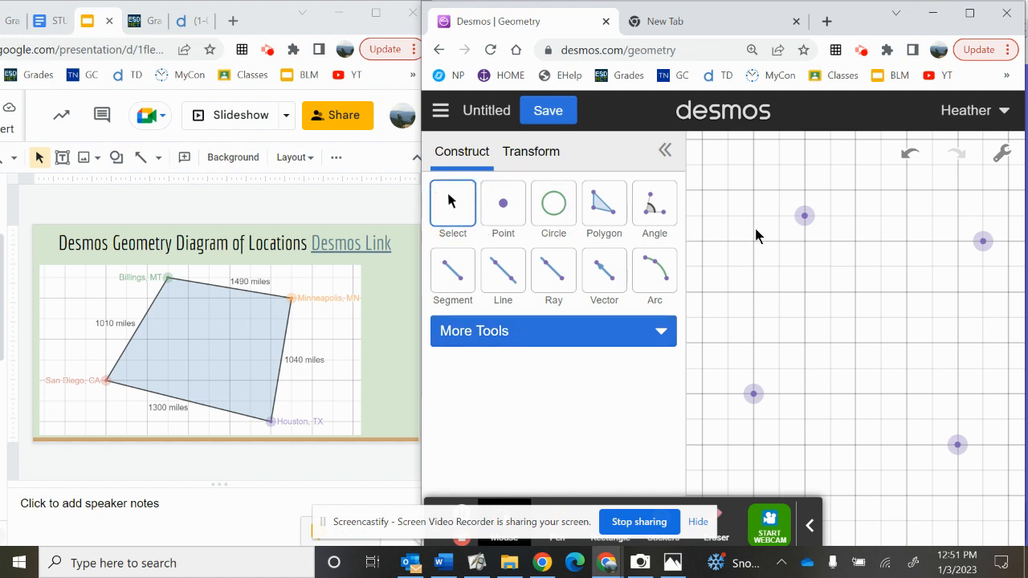
click(803, 215)
click(470, 401)
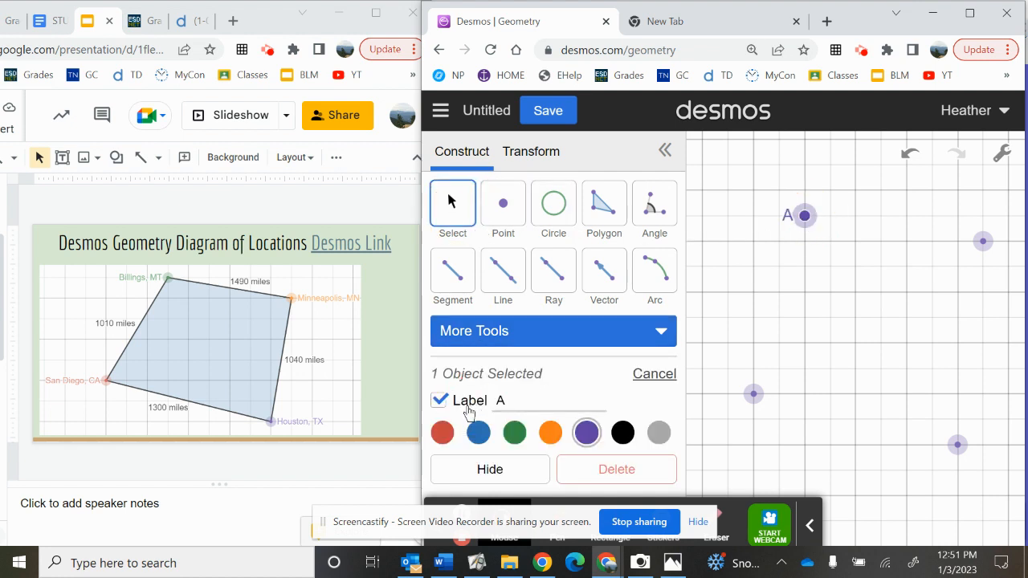
click(512, 400)
key(BackSpace)
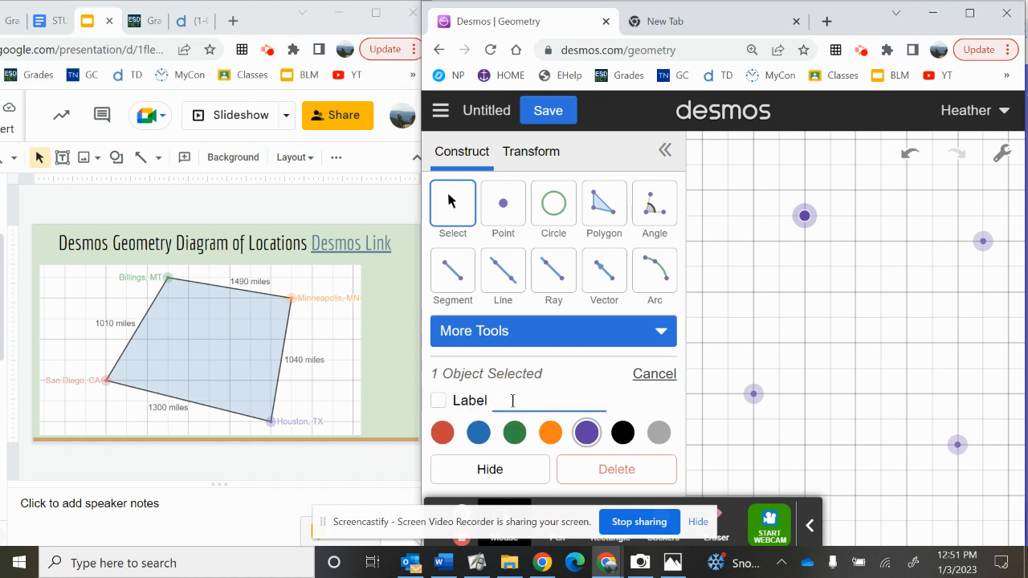
text(Billin)
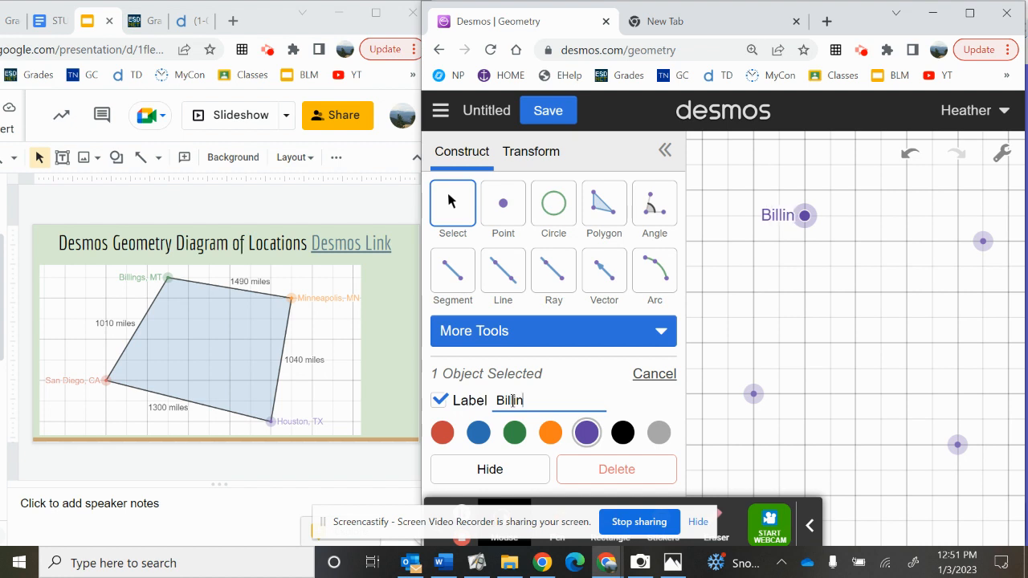
text(gs, MT)
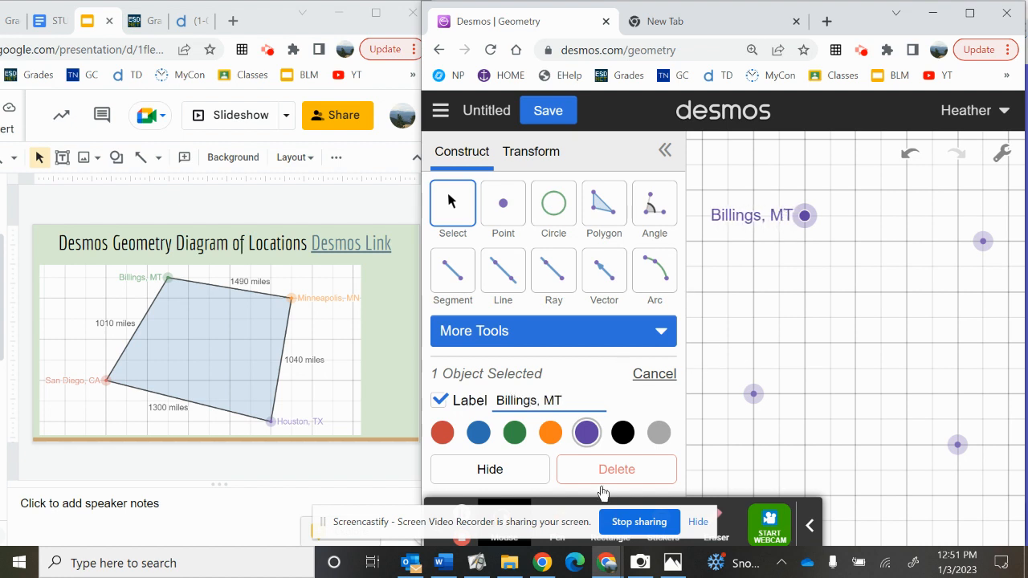
click(514, 436)
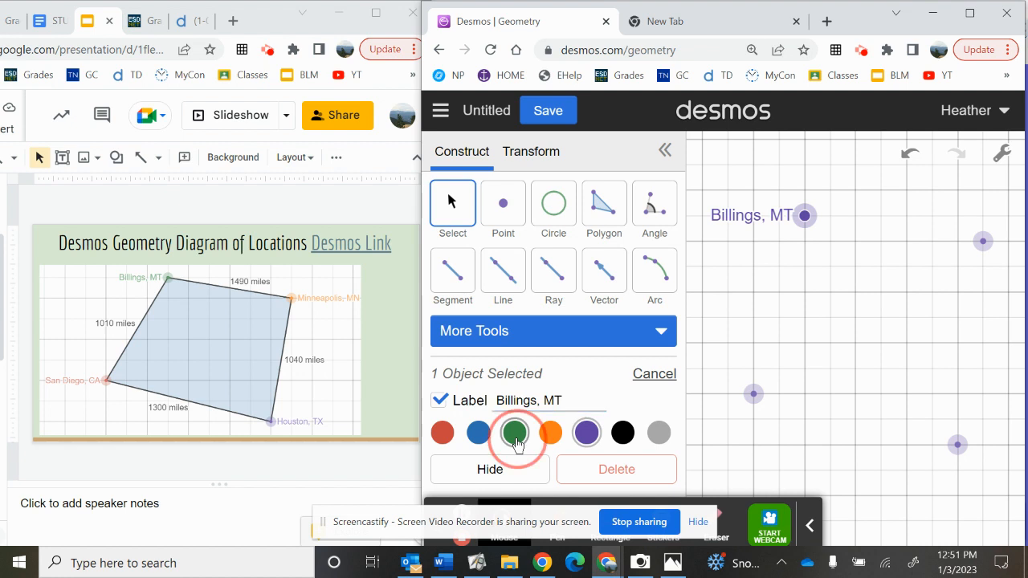
click(442, 434)
Step: Label the lower-left point "San Diego, CA"
click(753, 394)
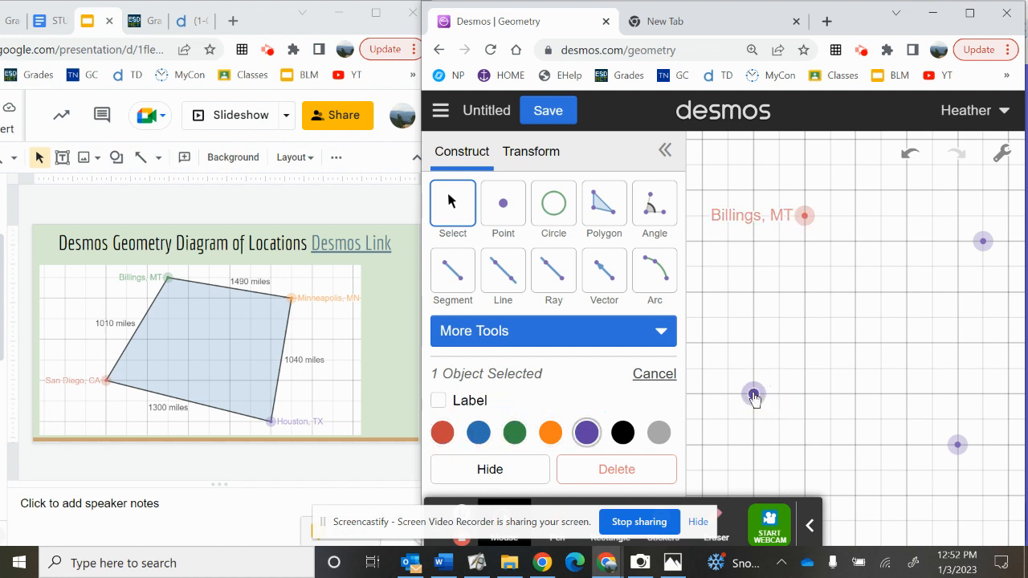
click(464, 406)
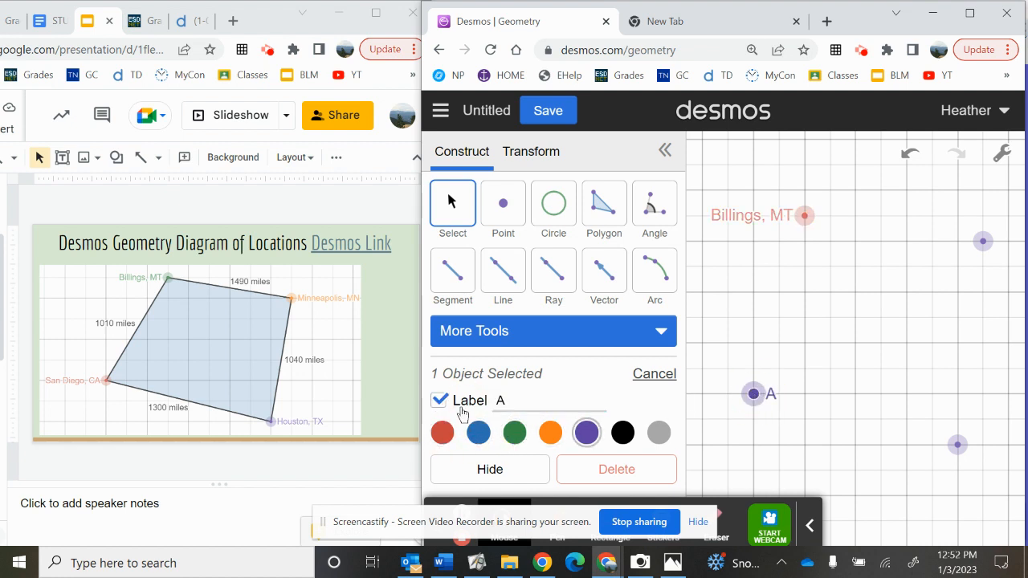
click(514, 396)
key(BackSpace)
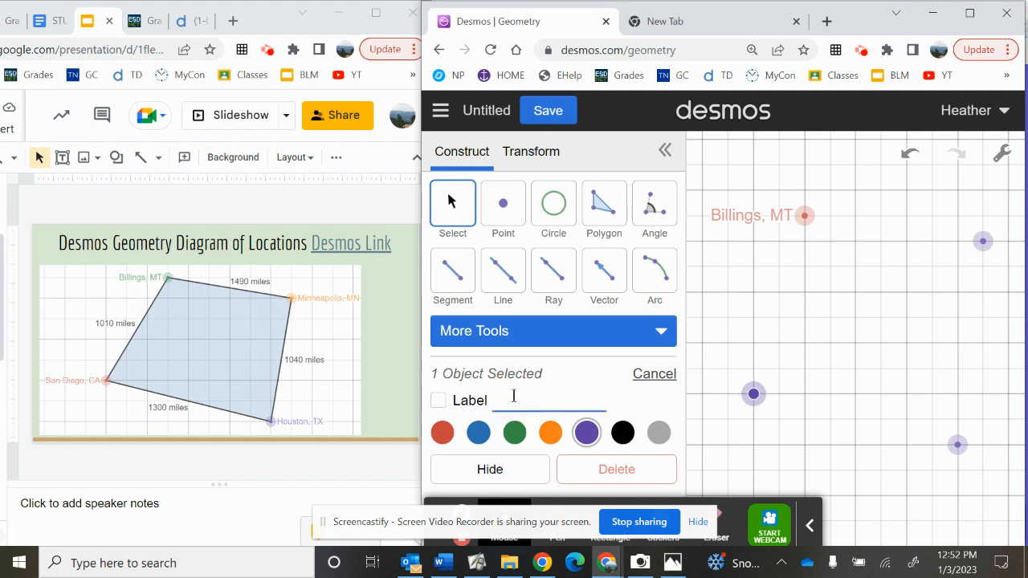
text(San Diego)
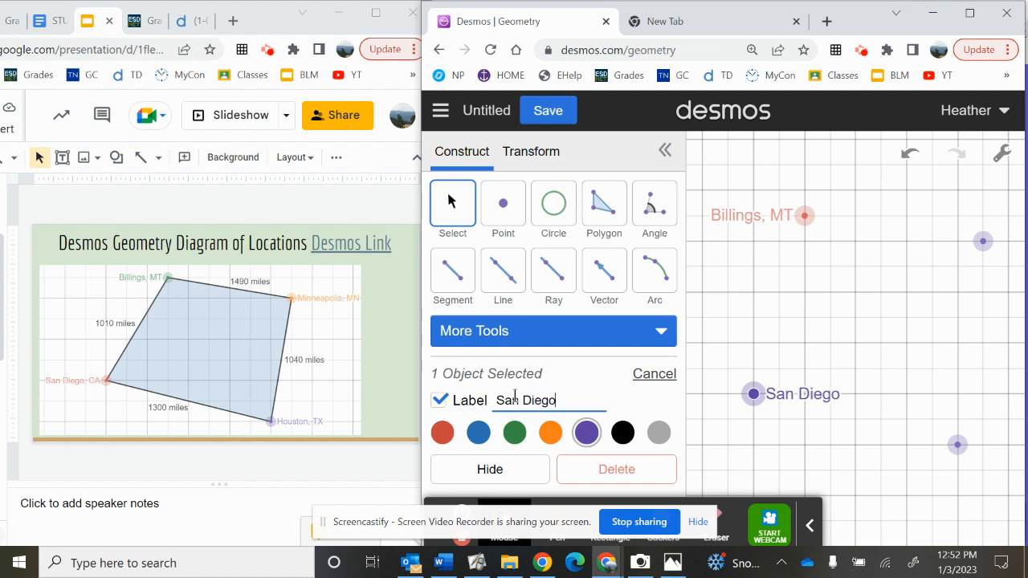
text(, CA)
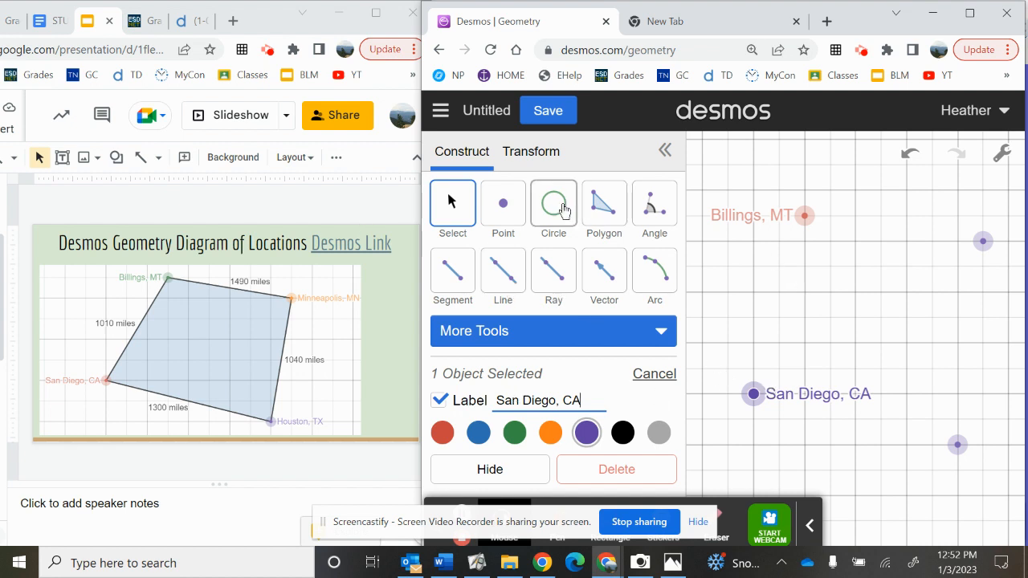
Step: Draw a closed four-sided polygon from San Diego through the lower-right, upper-right and Billings points, back to San Diego
click(604, 215)
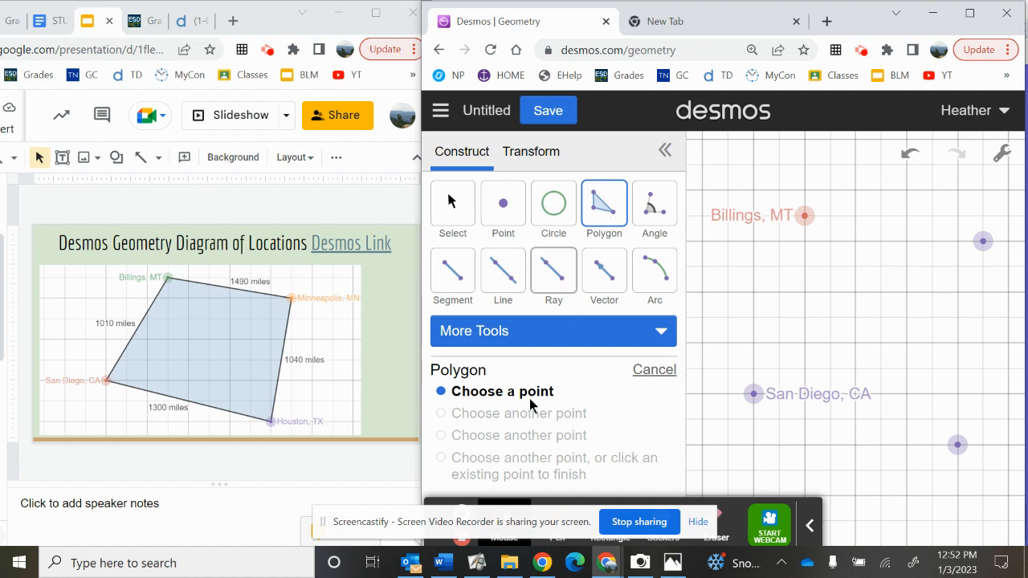
click(755, 395)
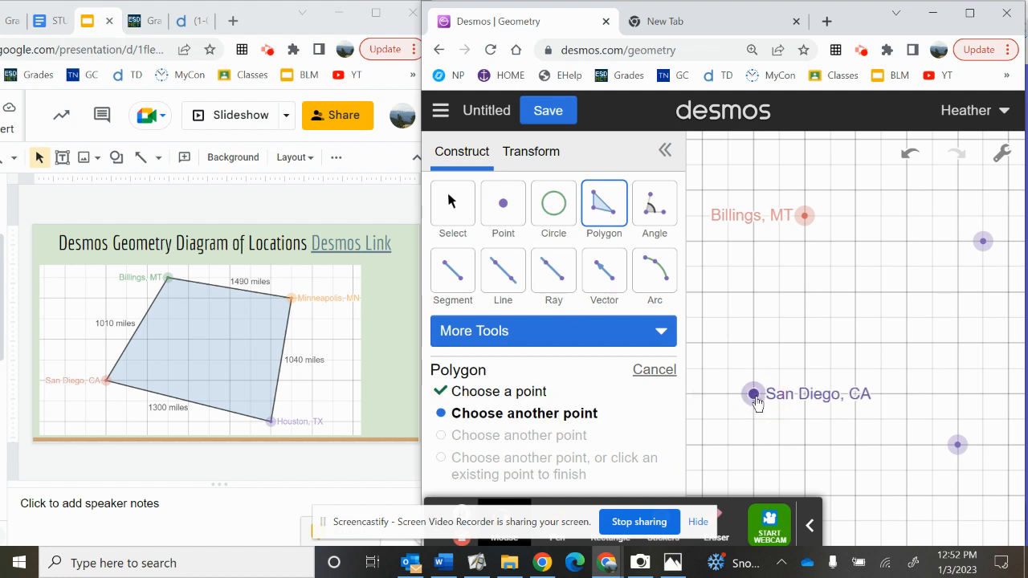
click(958, 446)
click(982, 243)
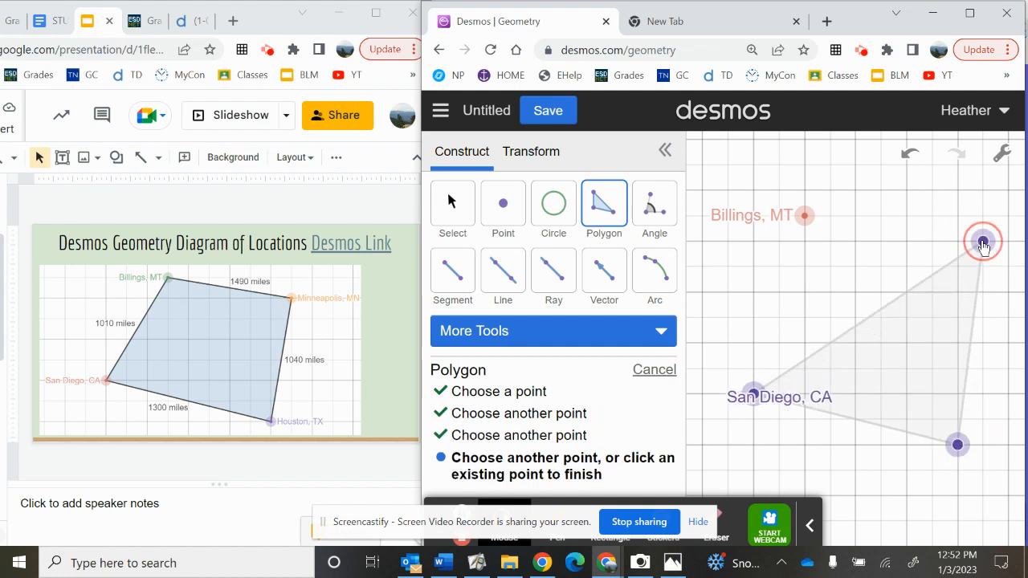
click(805, 217)
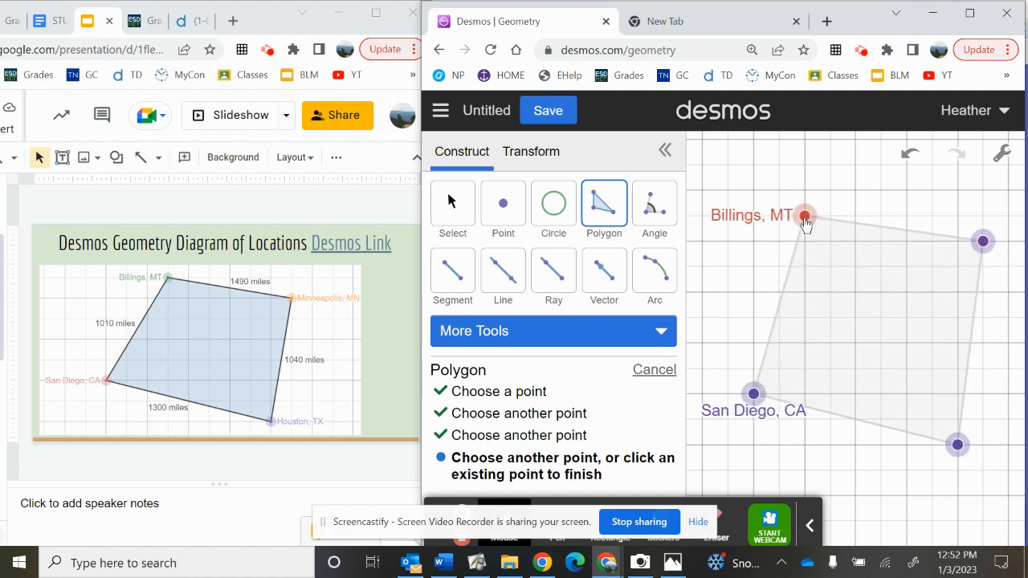
click(753, 395)
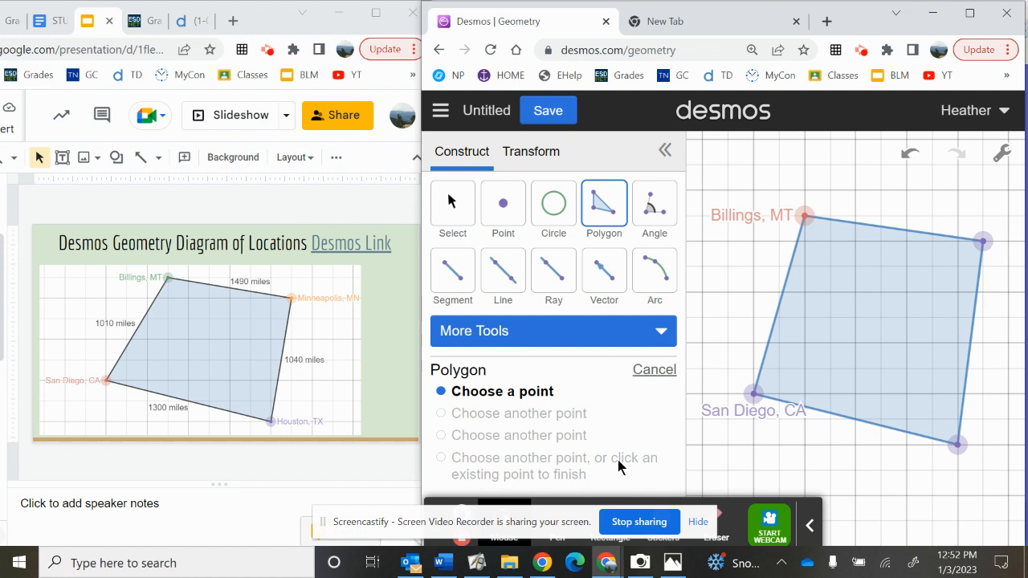
Step: Move the San Diego vertex one small grid square left and one up
click(450, 223)
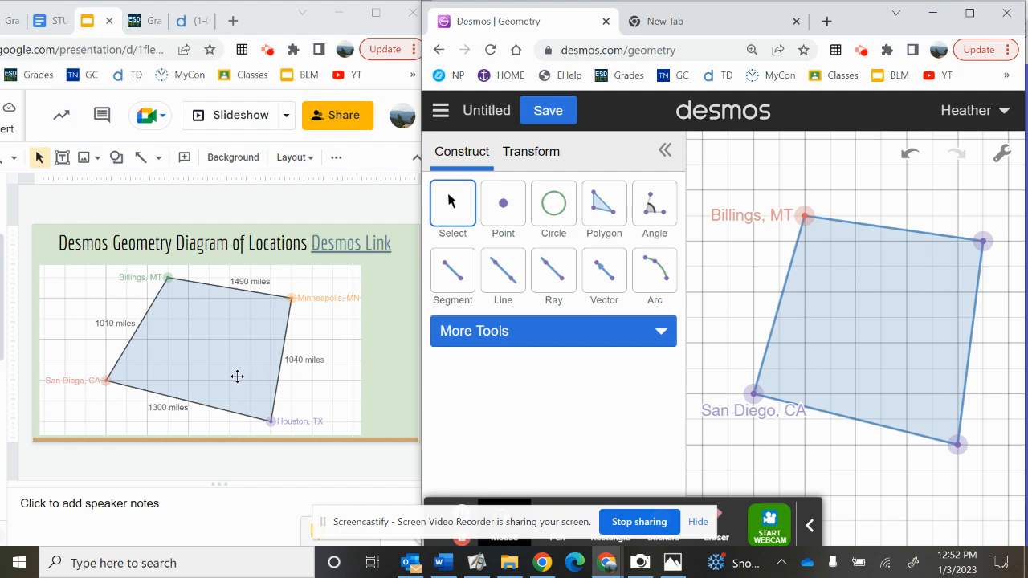
right_click(753, 393)
drag(752, 393, 728, 368)
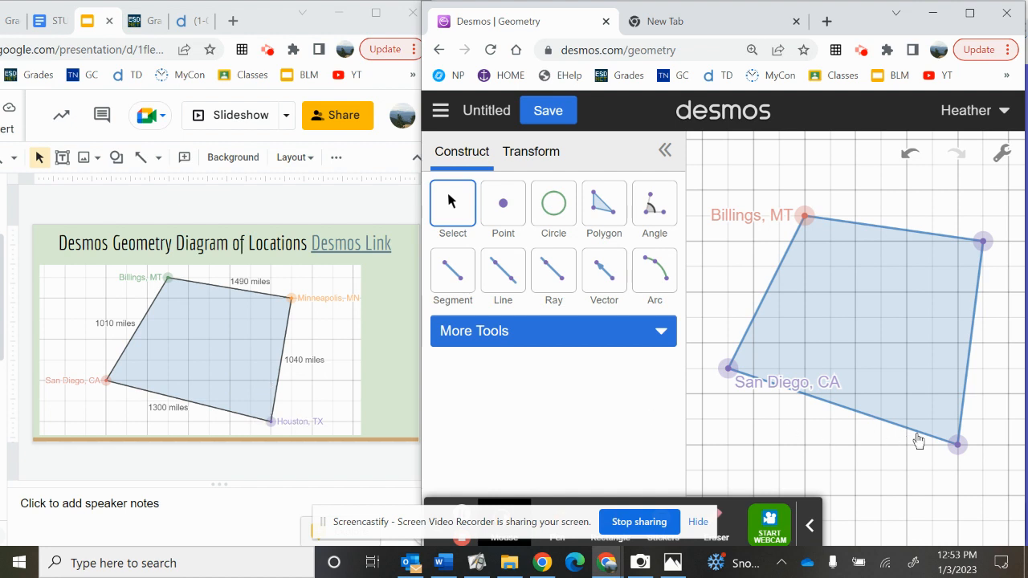
Step: Move the unlabeled lower-right vertex of the polygon one small grid square up
click(955, 441)
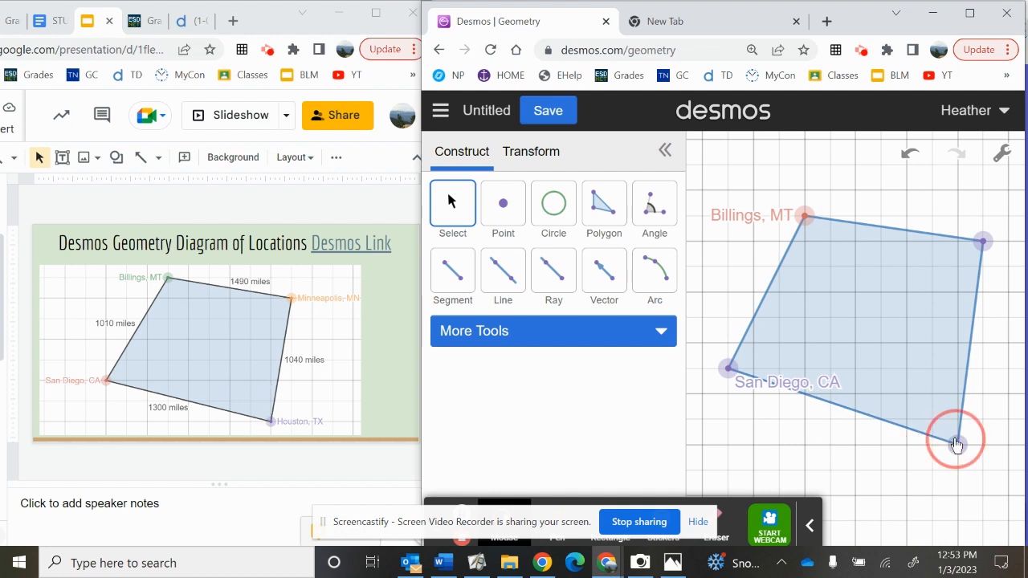
right_click(955, 393)
click(867, 433)
drag(961, 451, 966, 429)
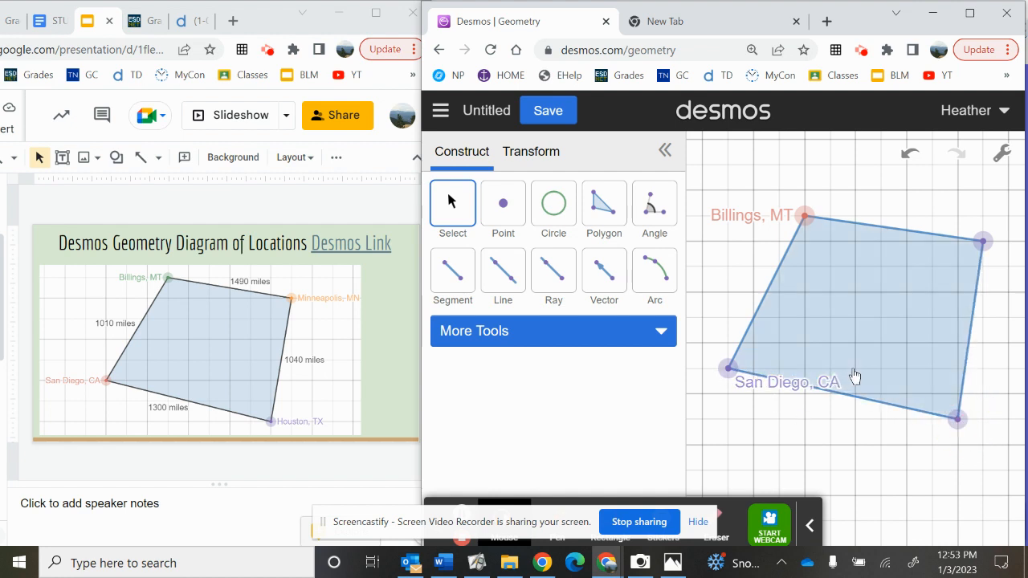
Step: Move the unlabeled lower-right vertex of the polygon one small grid square left
click(960, 419)
drag(961, 419, 933, 419)
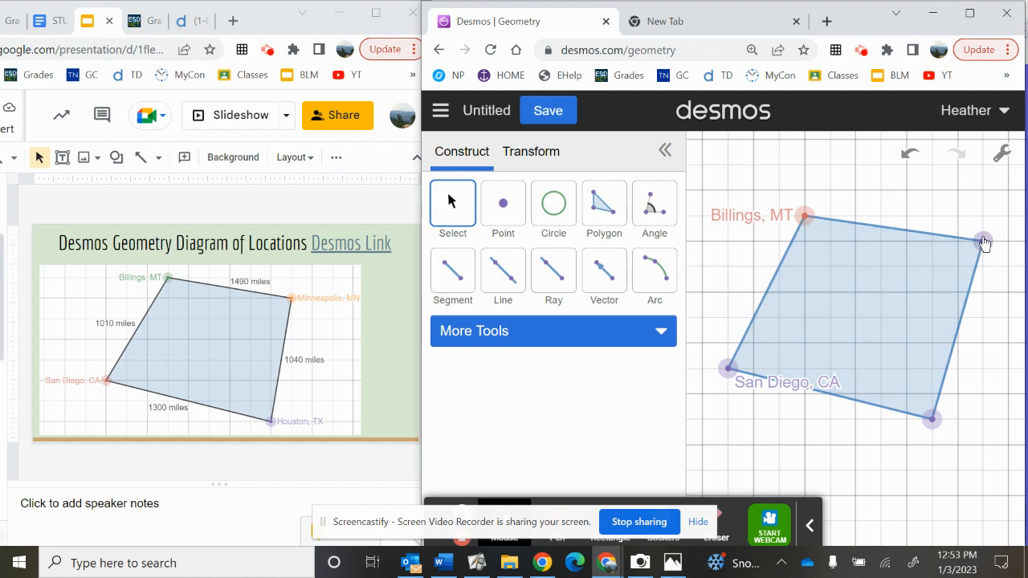
Step: Move the upper-right vertex one small grid square left and one down, and the Billings vertex one square down
drag(981, 241, 930, 269)
drag(931, 268, 956, 269)
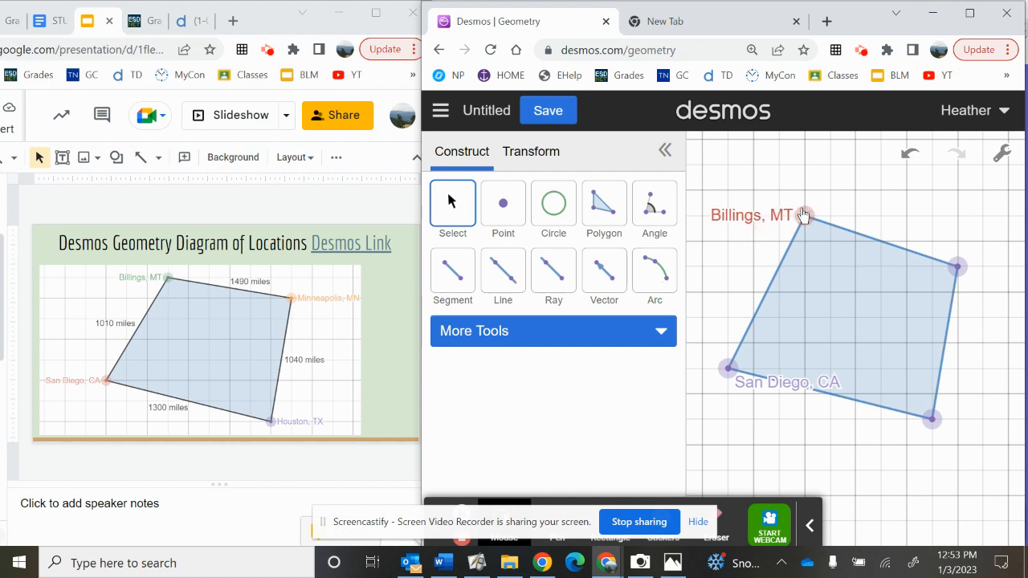
drag(805, 214, 803, 241)
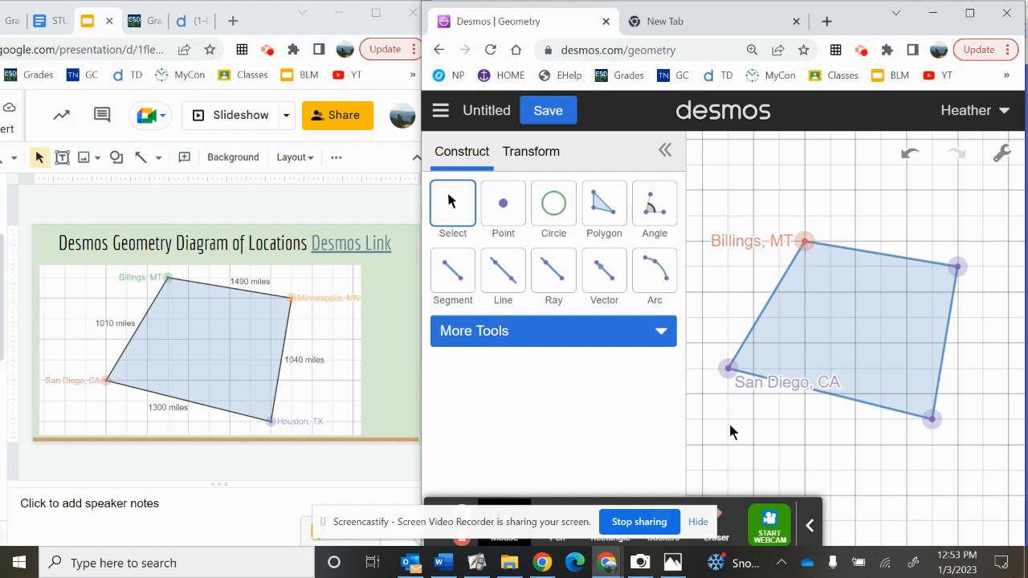
Step: Label the polygon side between Billings and the upper-right vertex "1490 miles"
click(899, 257)
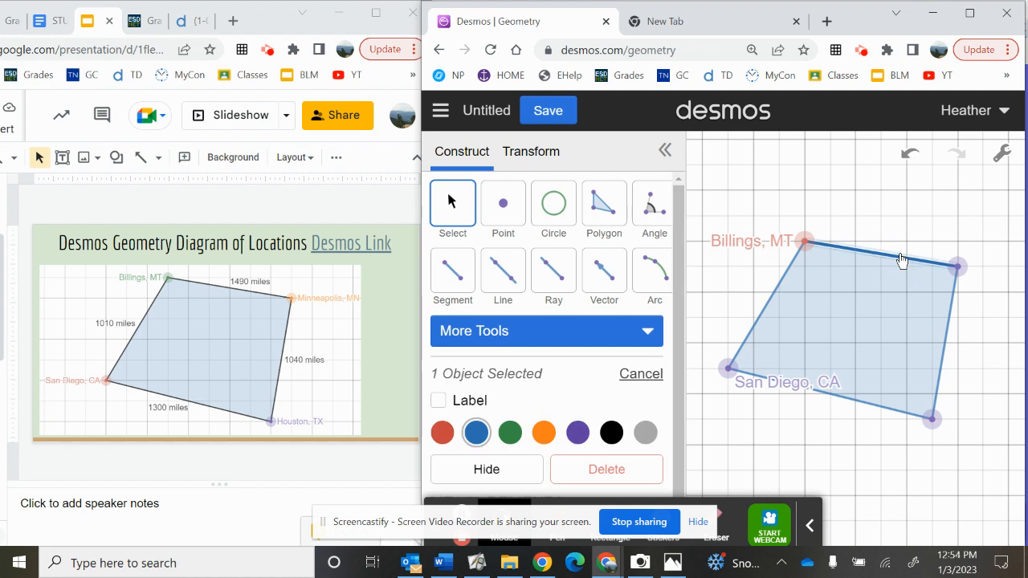
click(466, 400)
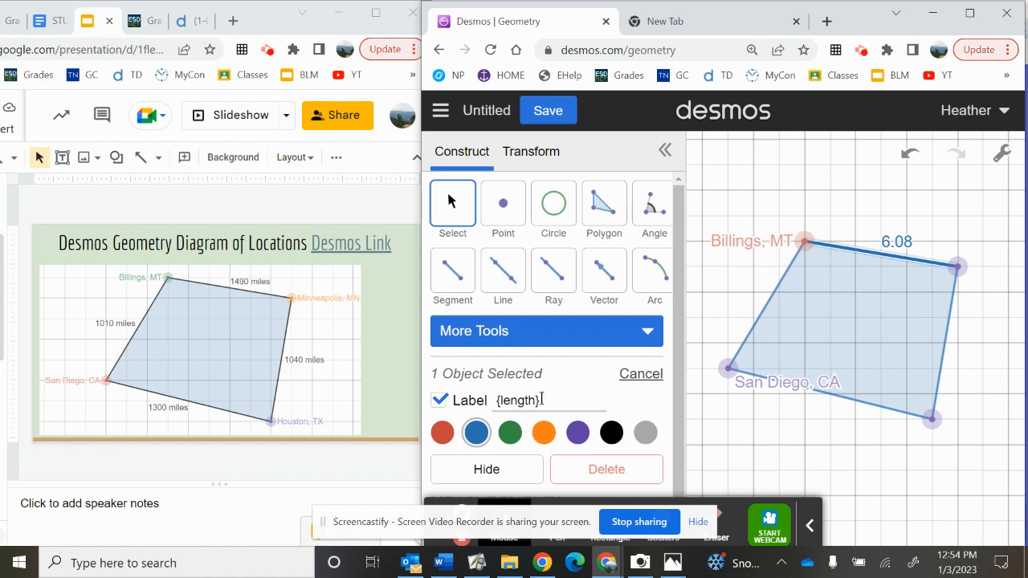
drag(541, 399, 460, 394)
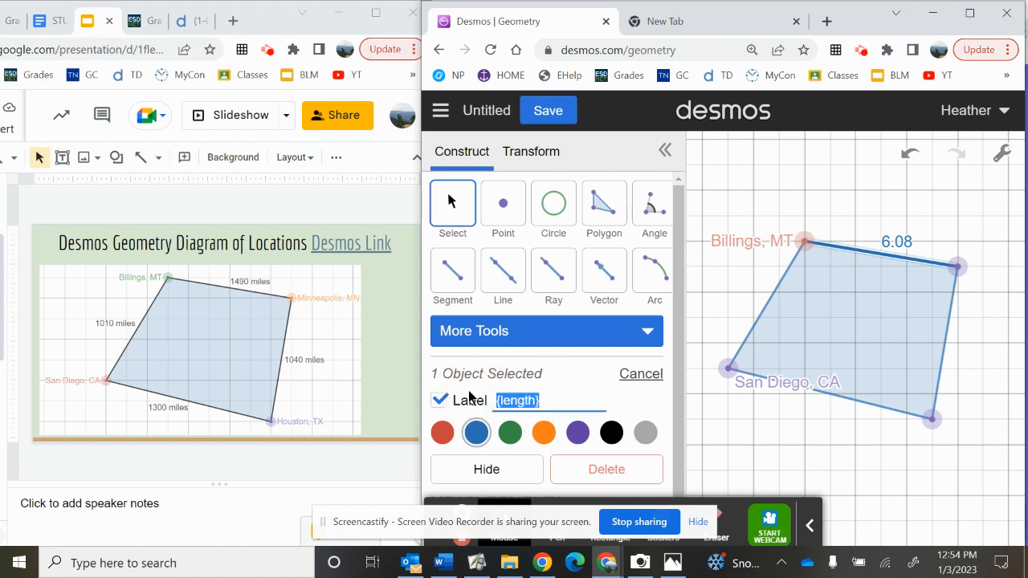
text(1)
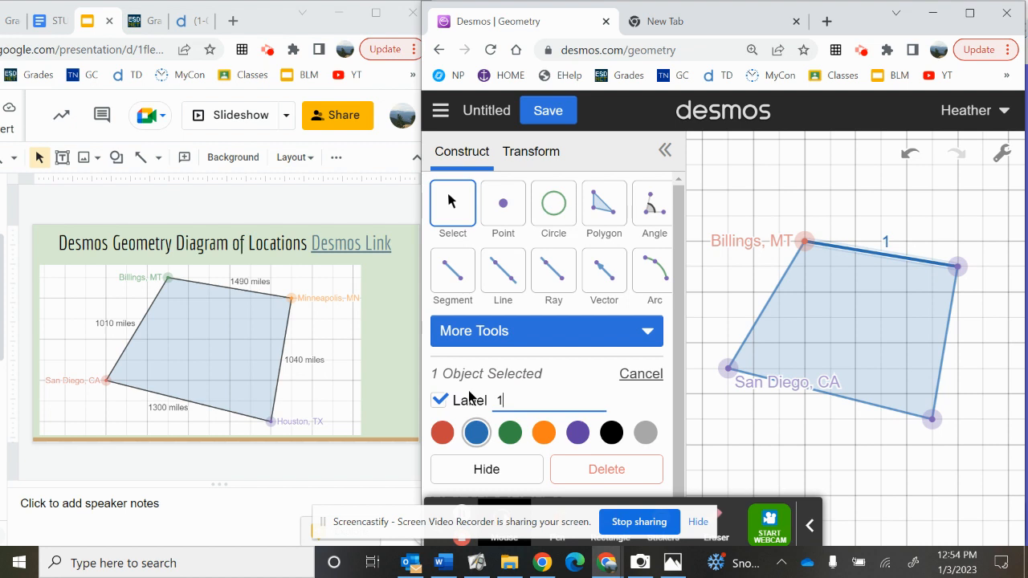
text(490 mil)
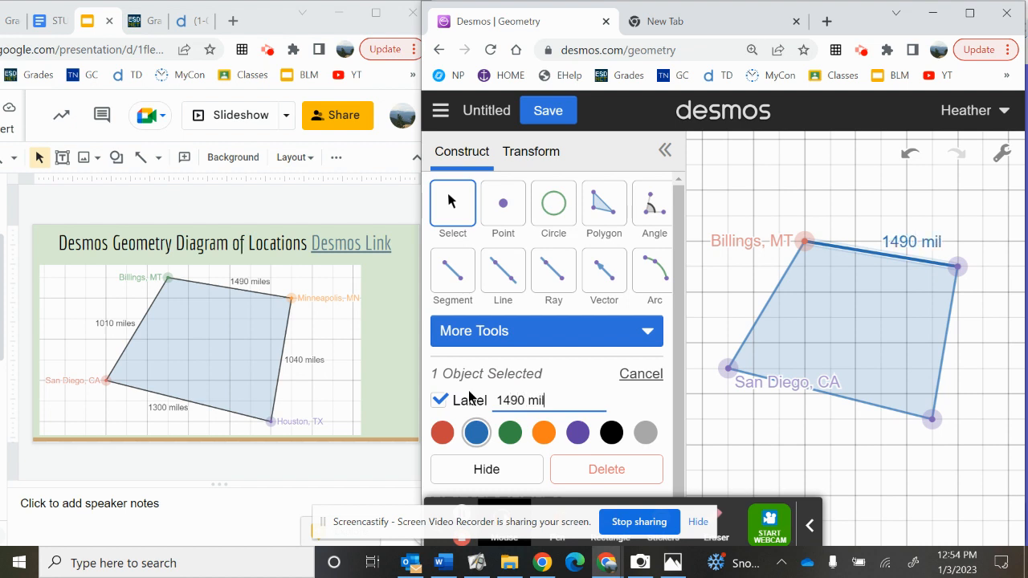
text(es)
click(816, 476)
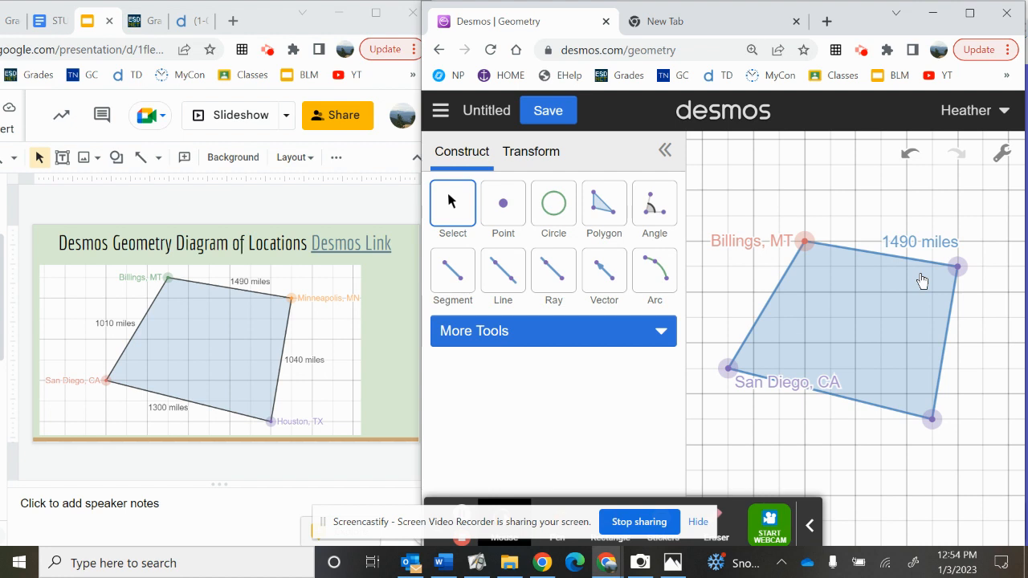
Step: Save the construction with the title "Math project unit 4"
click(562, 115)
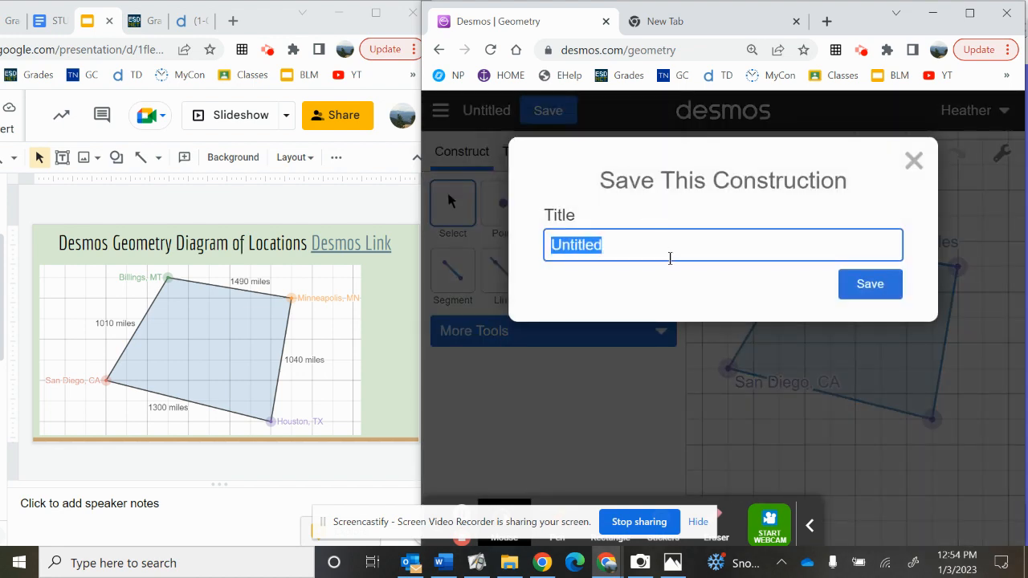
click(669, 257)
text(Pro)
key(BackSpace)
key(BackSpace)
key(BackSpace)
key(BackSpace)
key(BackSpace)
key(BackSpace)
key(BackSpace)
key(BackSpace)
key(BackSpace)
key(BackSpace)
key(BackSpace)
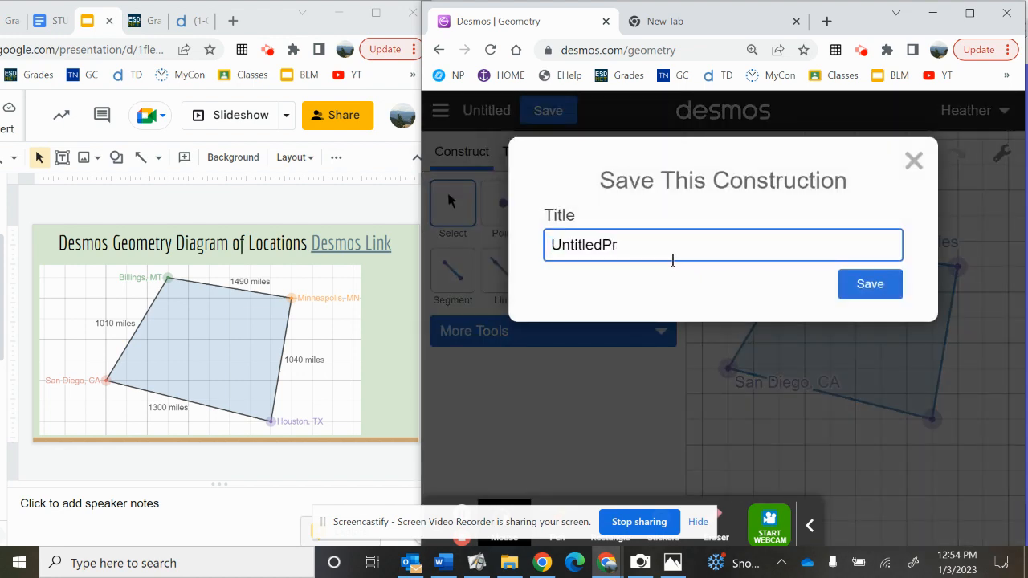
text(Math pr)
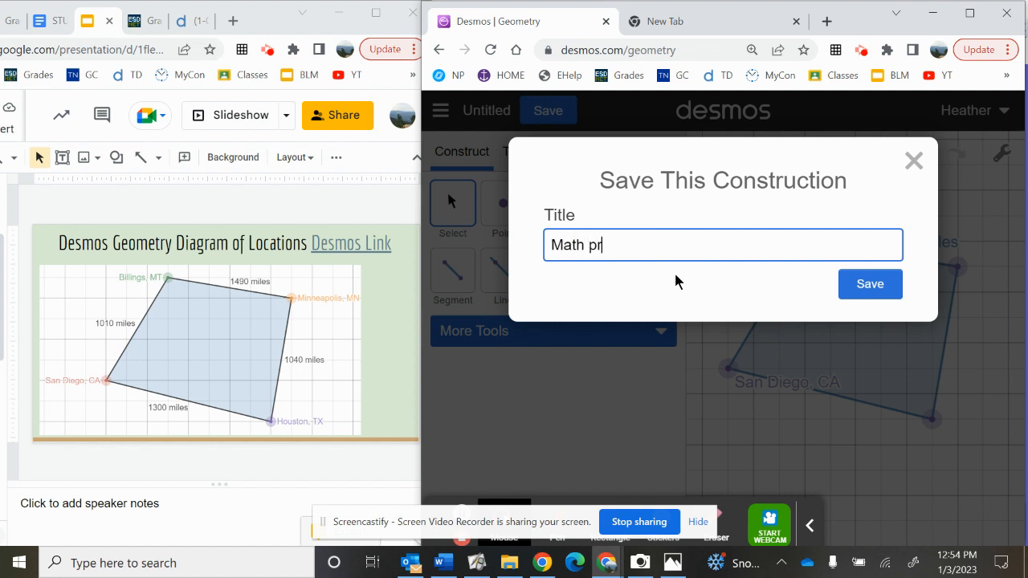
text(oject unit 4)
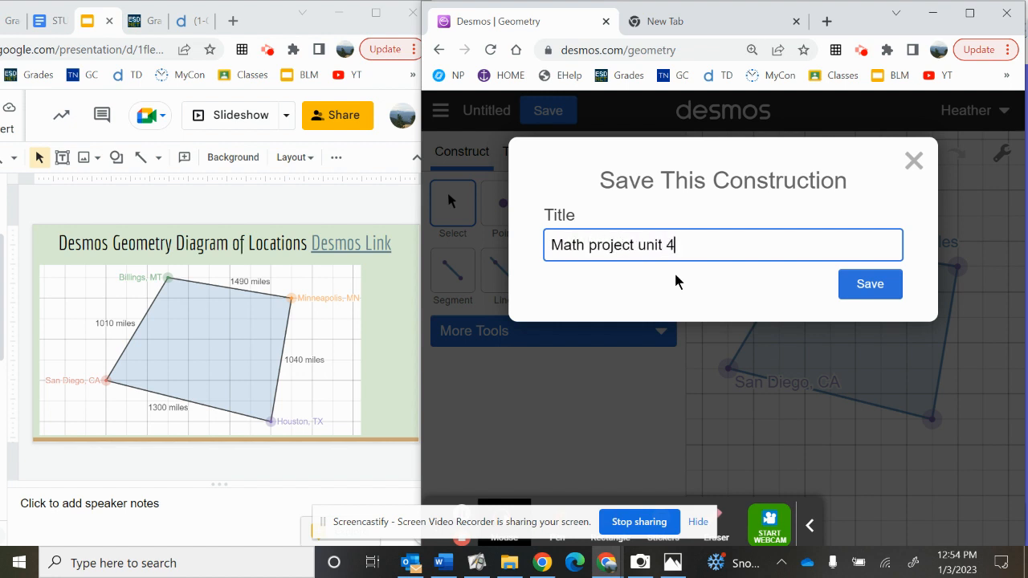
key(Return)
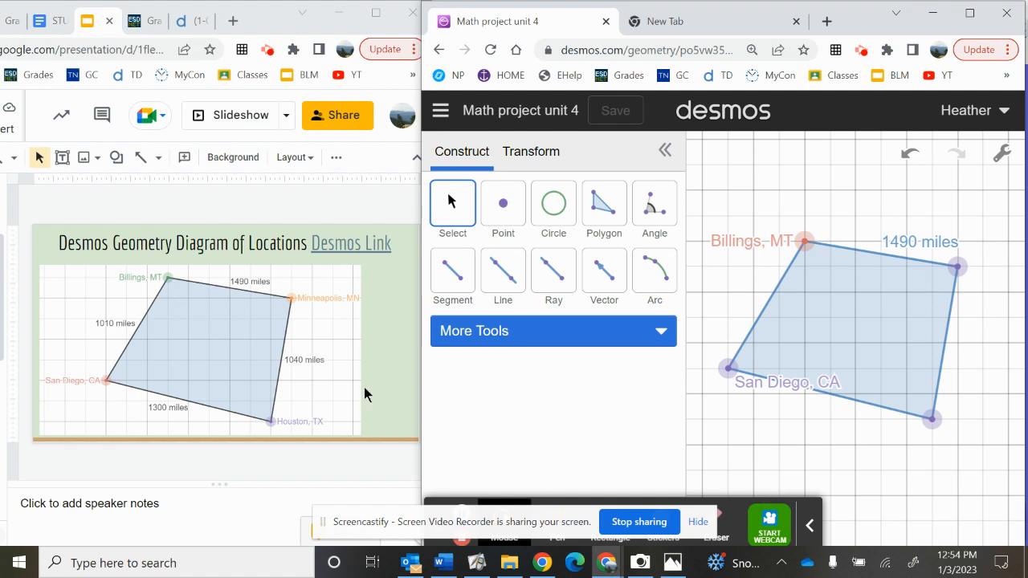
Step: Switch to the Google Slides presentation and go to the following slide, the Desmos Geometry diagram with coordinates
click(81, 406)
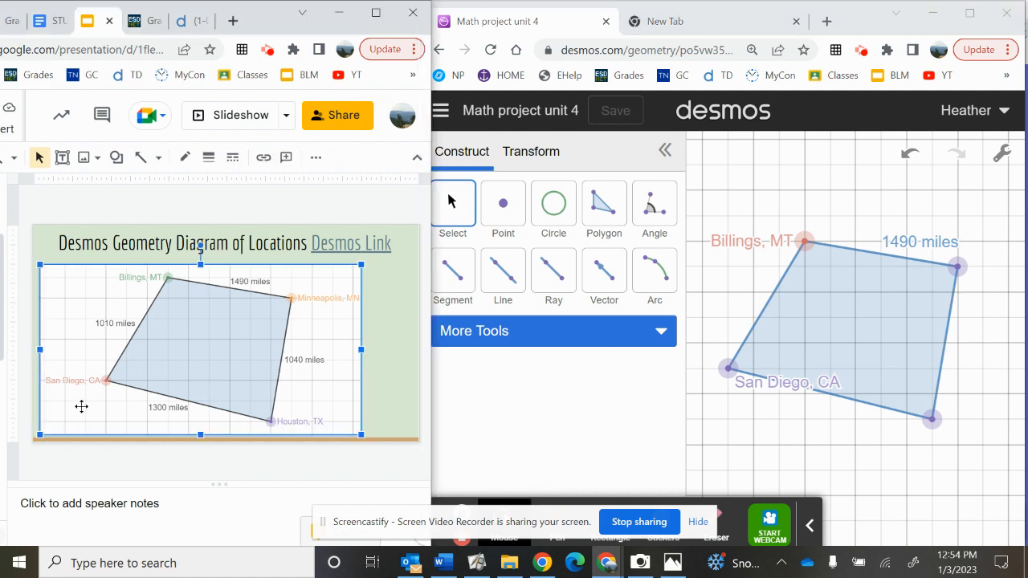
key(Right)
key(Right)
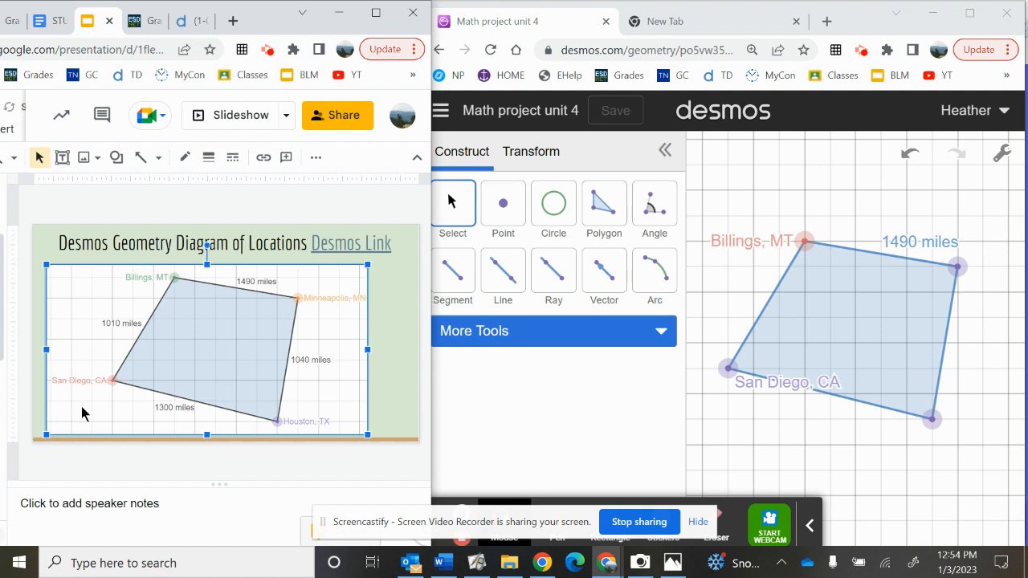
key(Right)
click(26, 383)
key(Right)
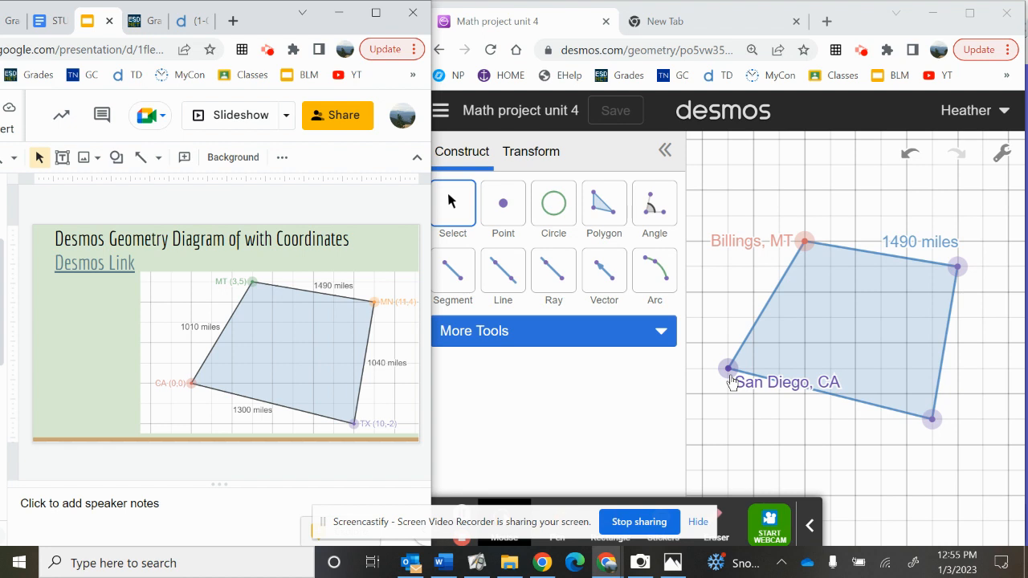
Step: Switch back to Desmos Geometry and replace the San Diego vertex's label with "(0,0)"
click(729, 370)
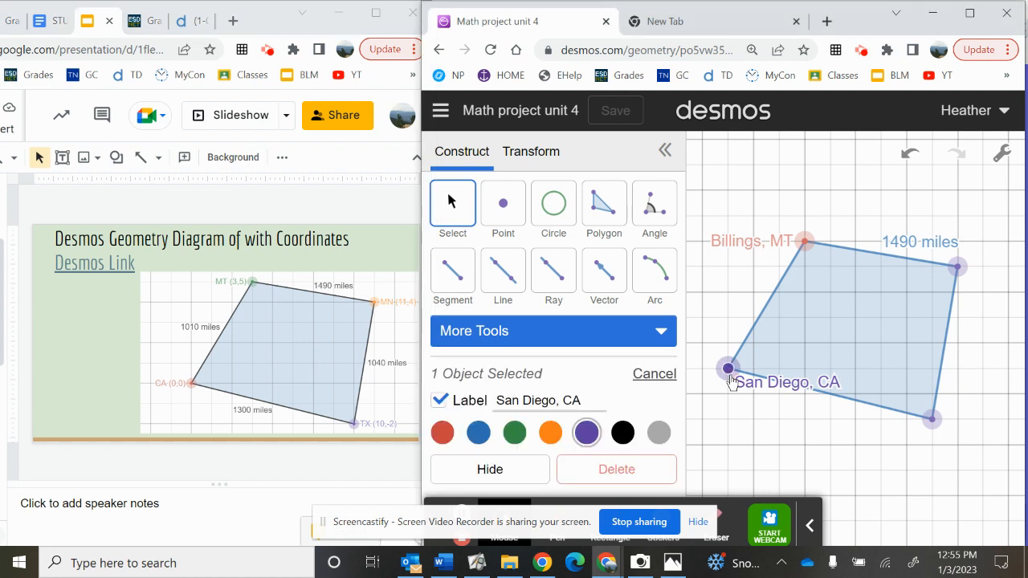
click(592, 402)
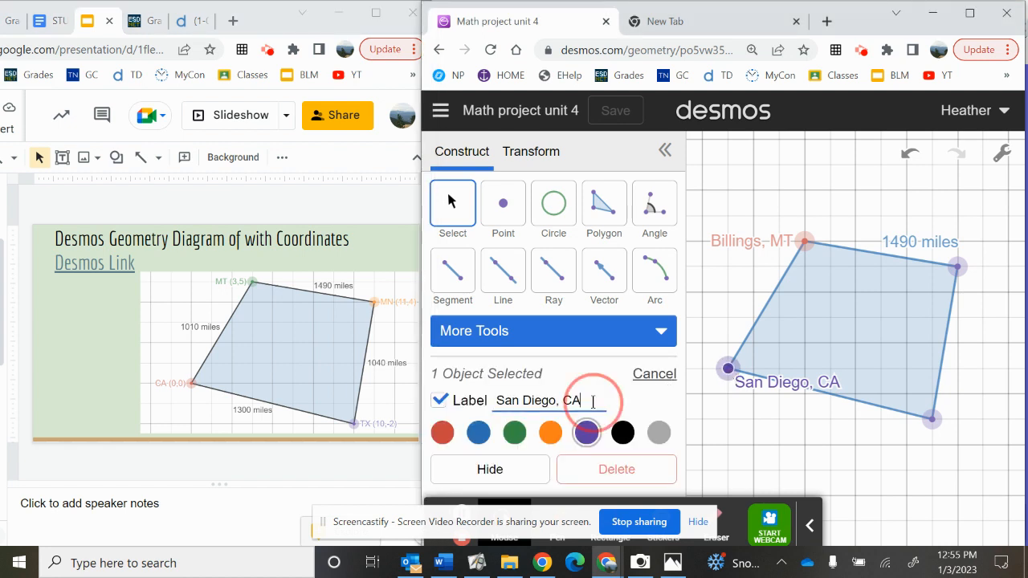
drag(593, 401, 481, 400)
text(()
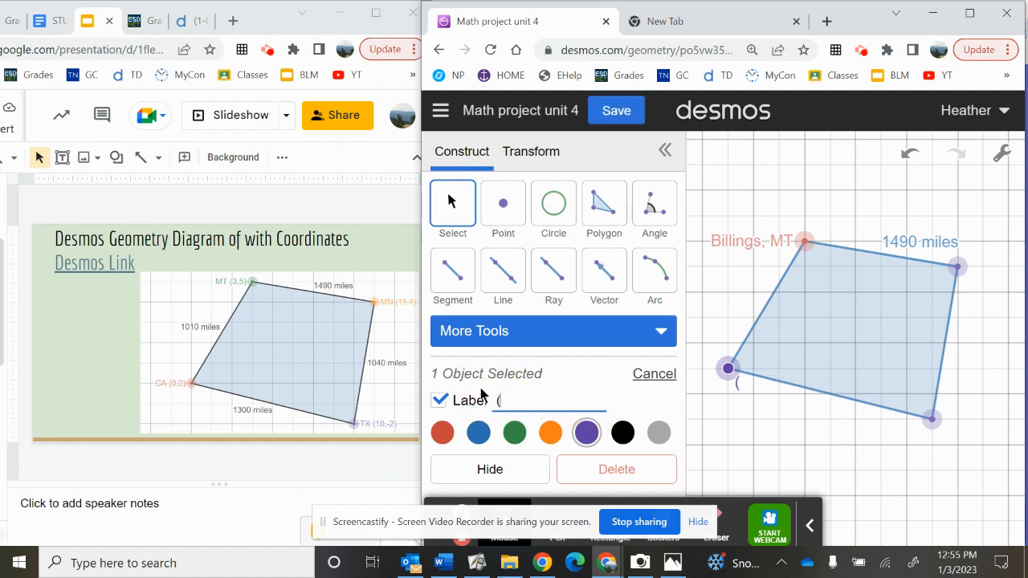
text(0,0))
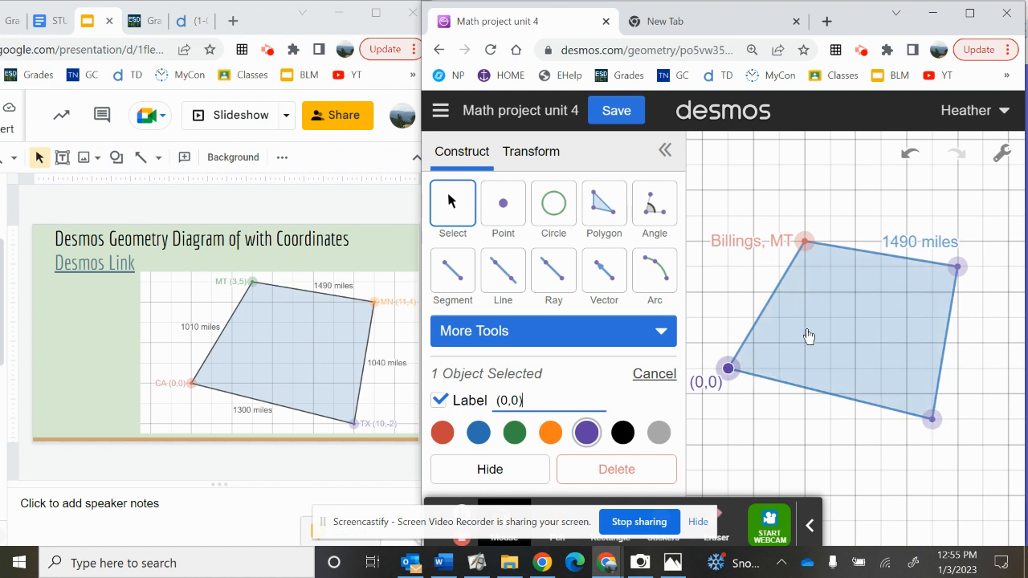
Step: Replace the Billings vertex's label with "(3,5)"
click(804, 241)
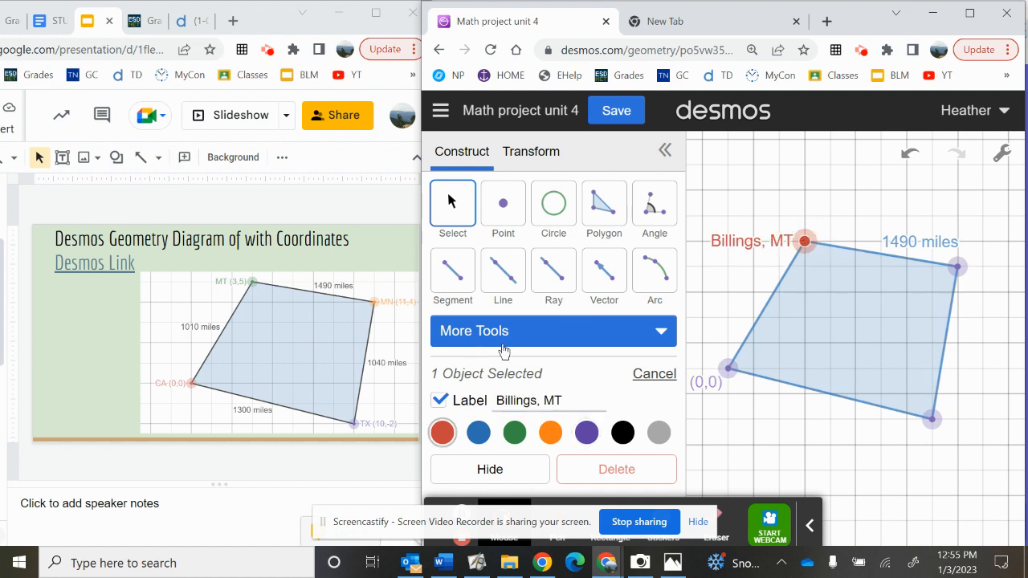
drag(564, 399, 460, 399)
text((3,5))
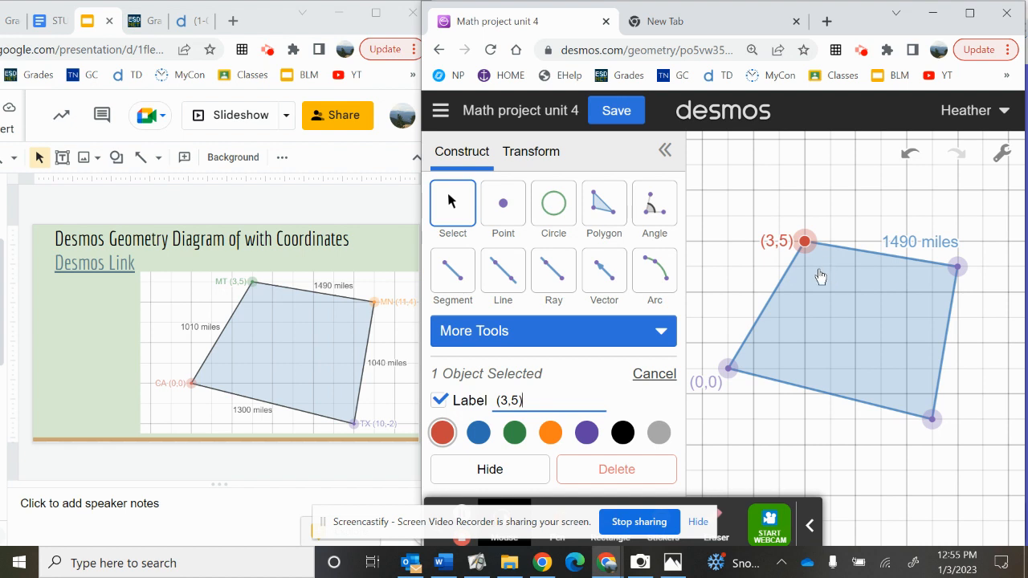
Step: Label the unlabeled upper-right vertex of the polygon "(9,4)"
click(956, 267)
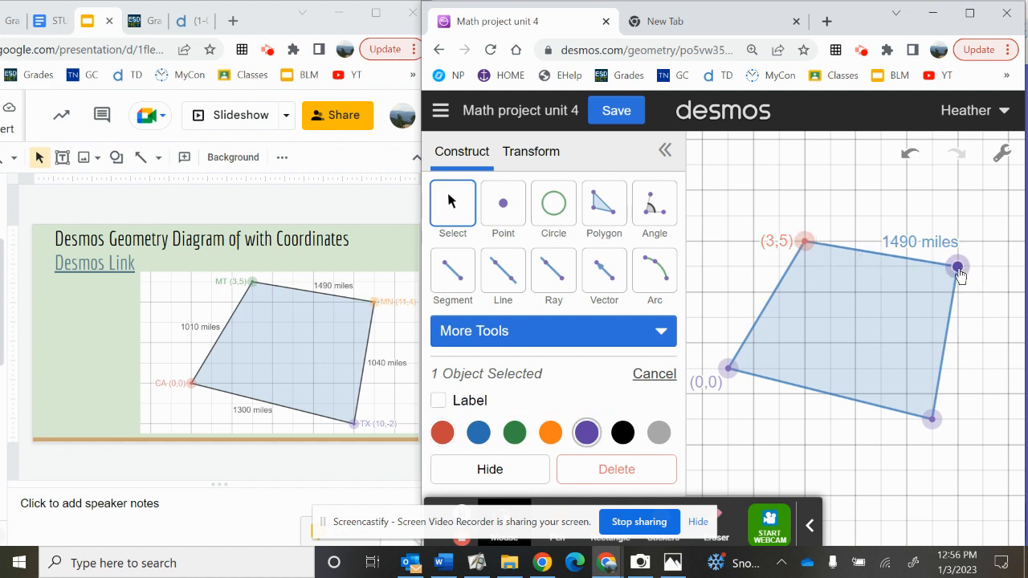
click(439, 399)
click(515, 402)
key(BackSpace)
text((9,4))
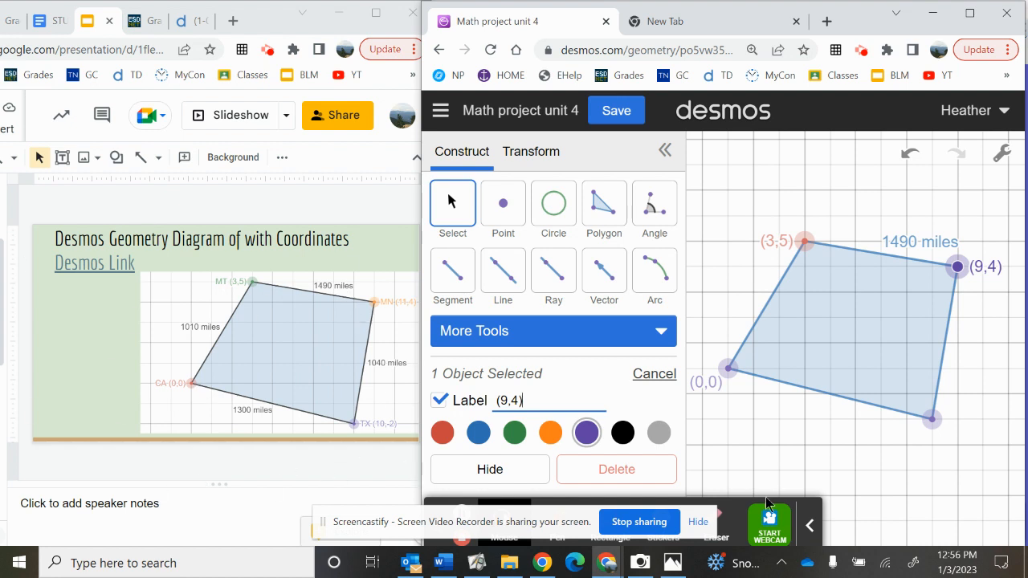
Step: Switch to the Google Slides window, maximize it, and review slides 5 to 7, ending on the Perimeter of Trip slide
click(49, 297)
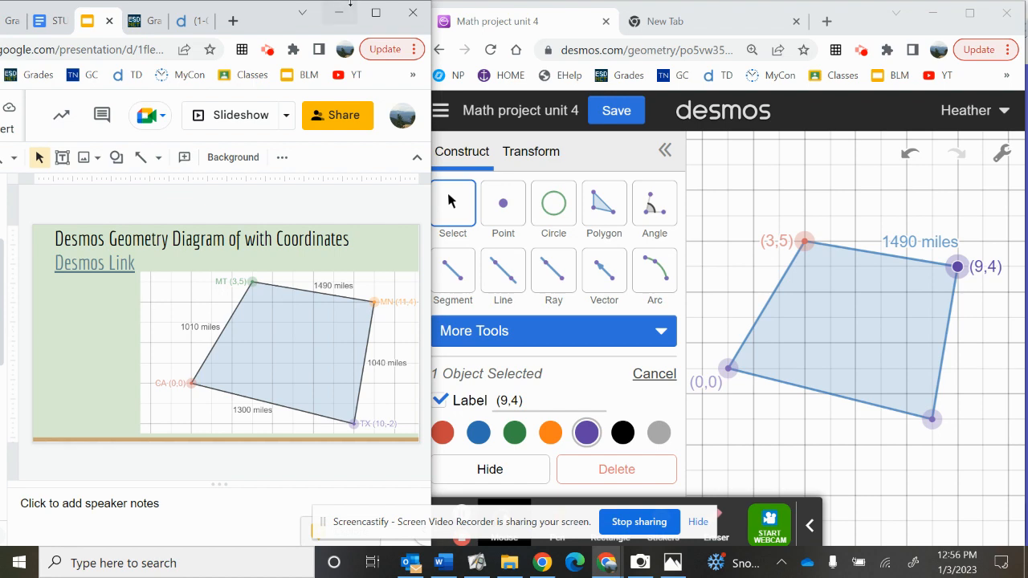
click(383, 12)
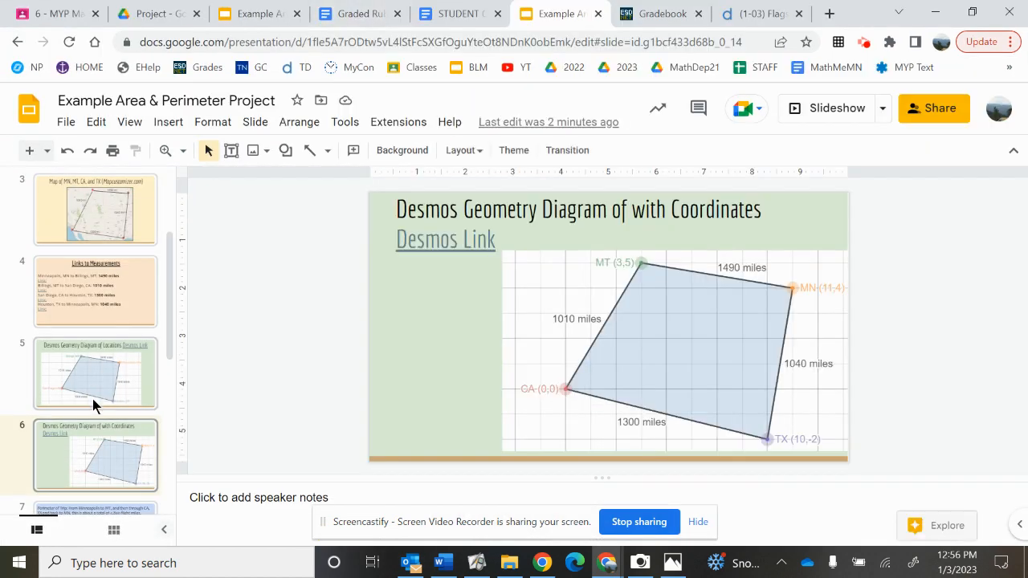
click(70, 375)
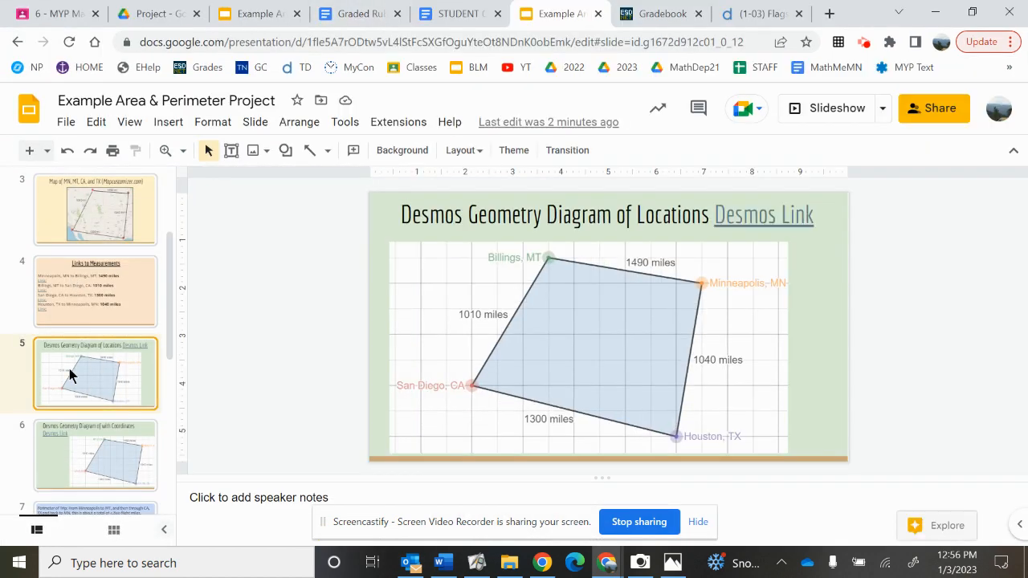
key(Down)
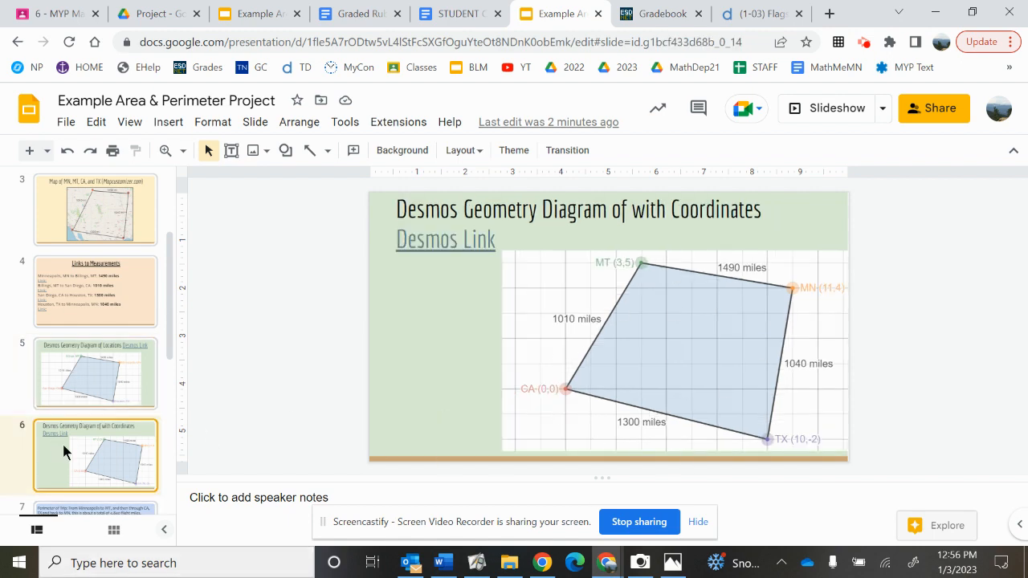
key(Down)
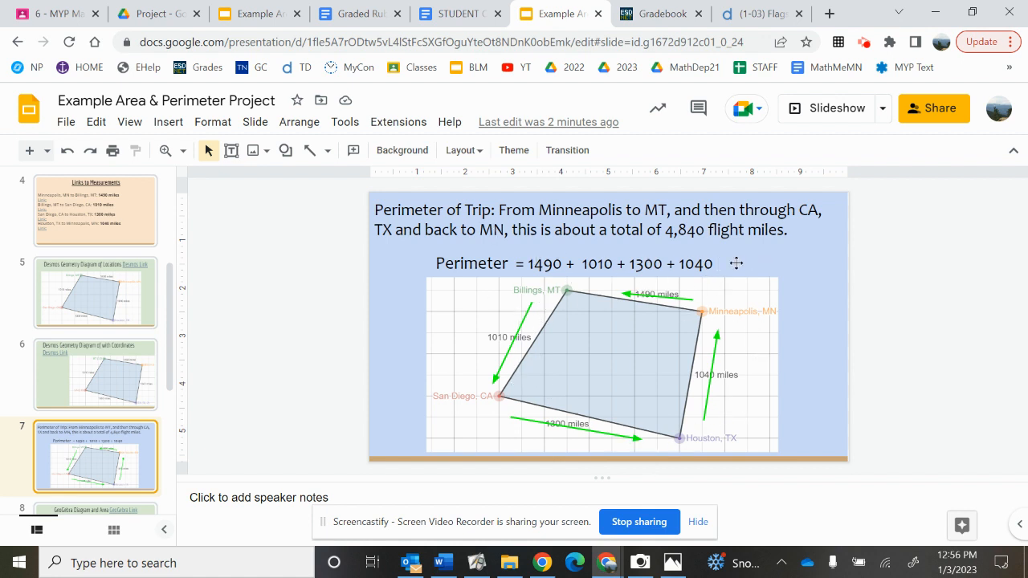
Step: Open the perimeter equation on slide 7 for editing at its end
click(711, 263)
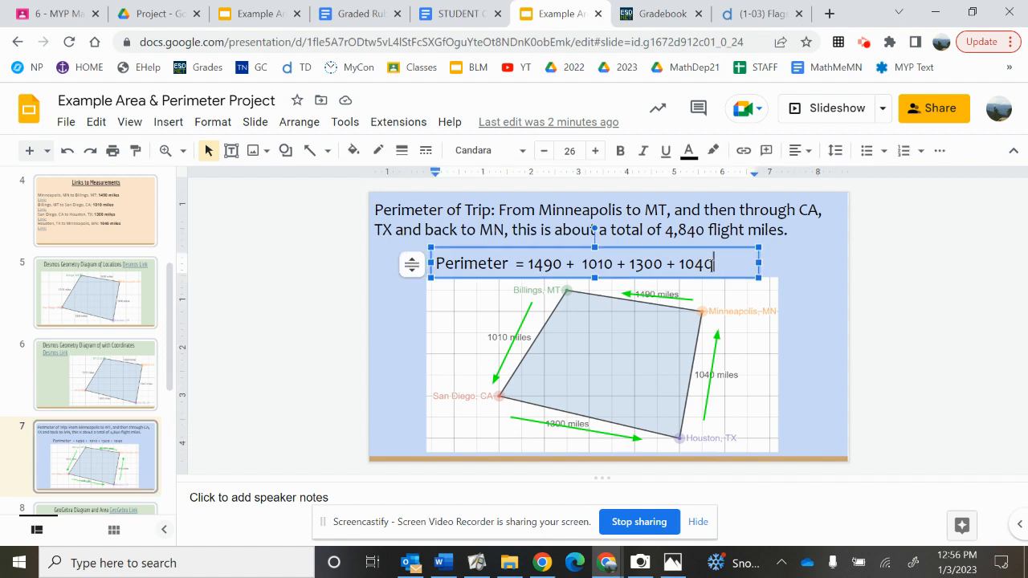